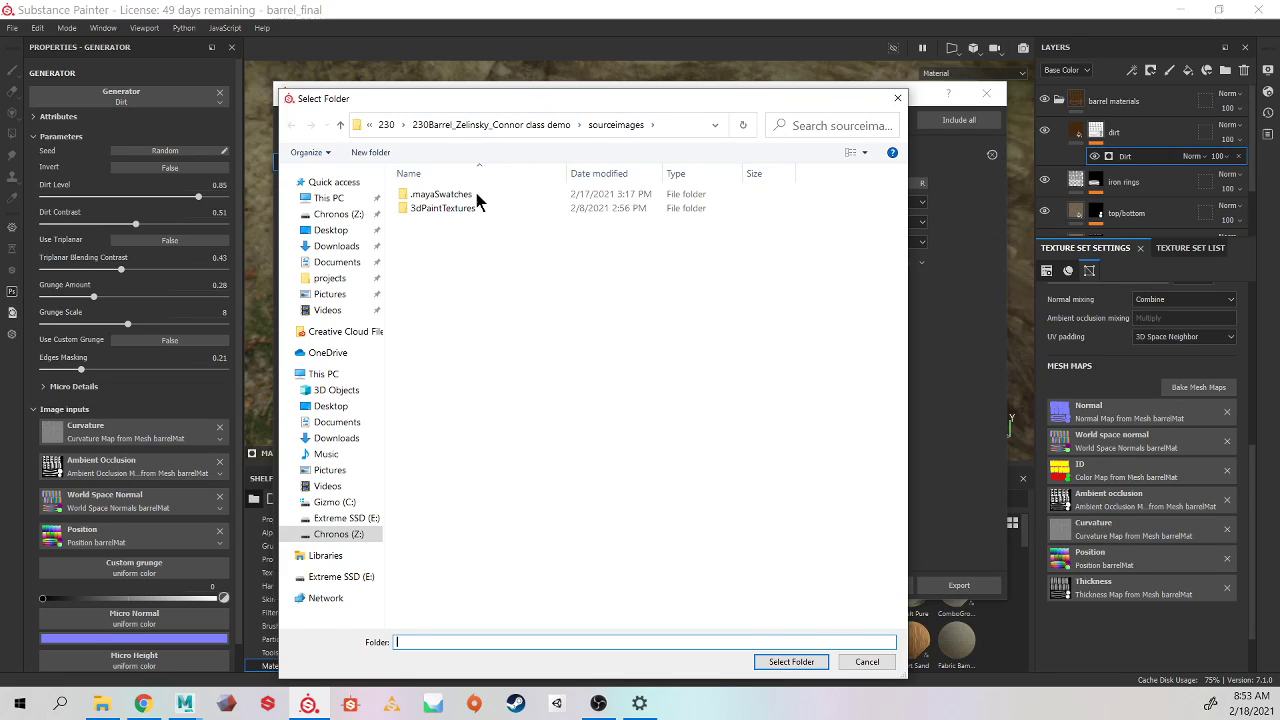
# Step: Create a folder named "barrel Textures" inside sourceimages and set it as the texture export directory
pyautogui.rightClick(453, 249)
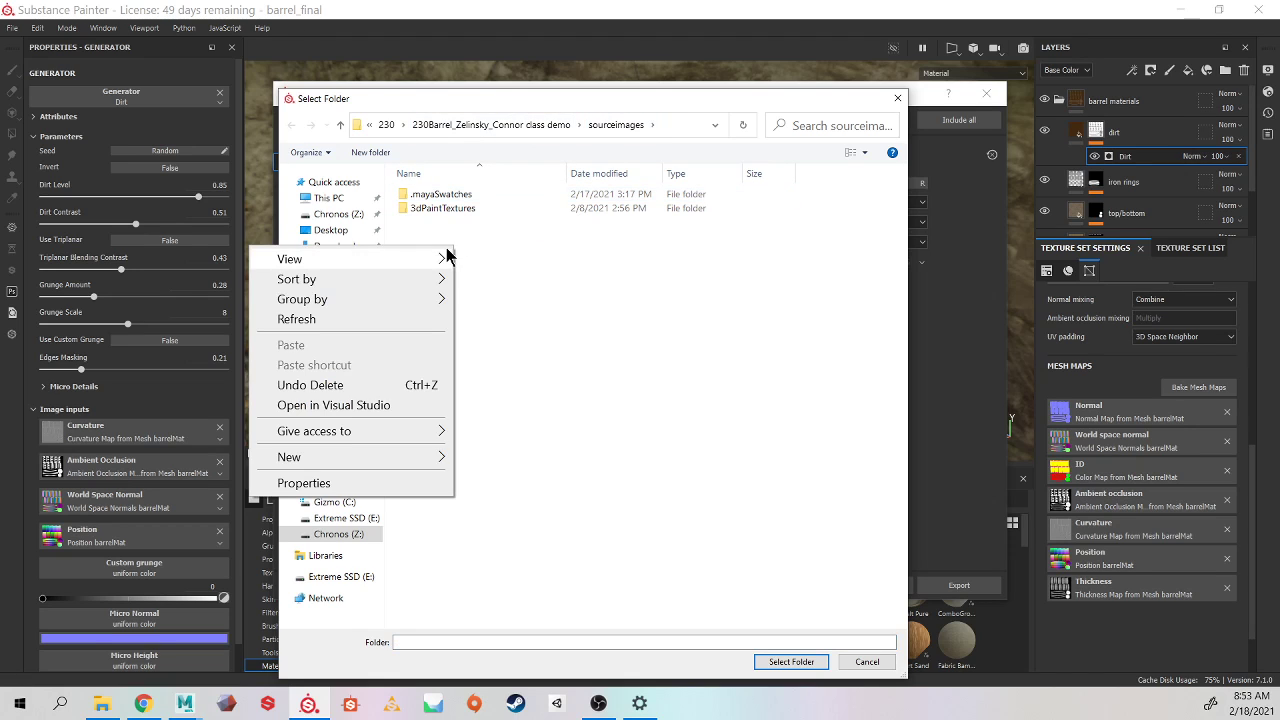
pyautogui.moveTo(359, 461)
pyautogui.click(531, 457)
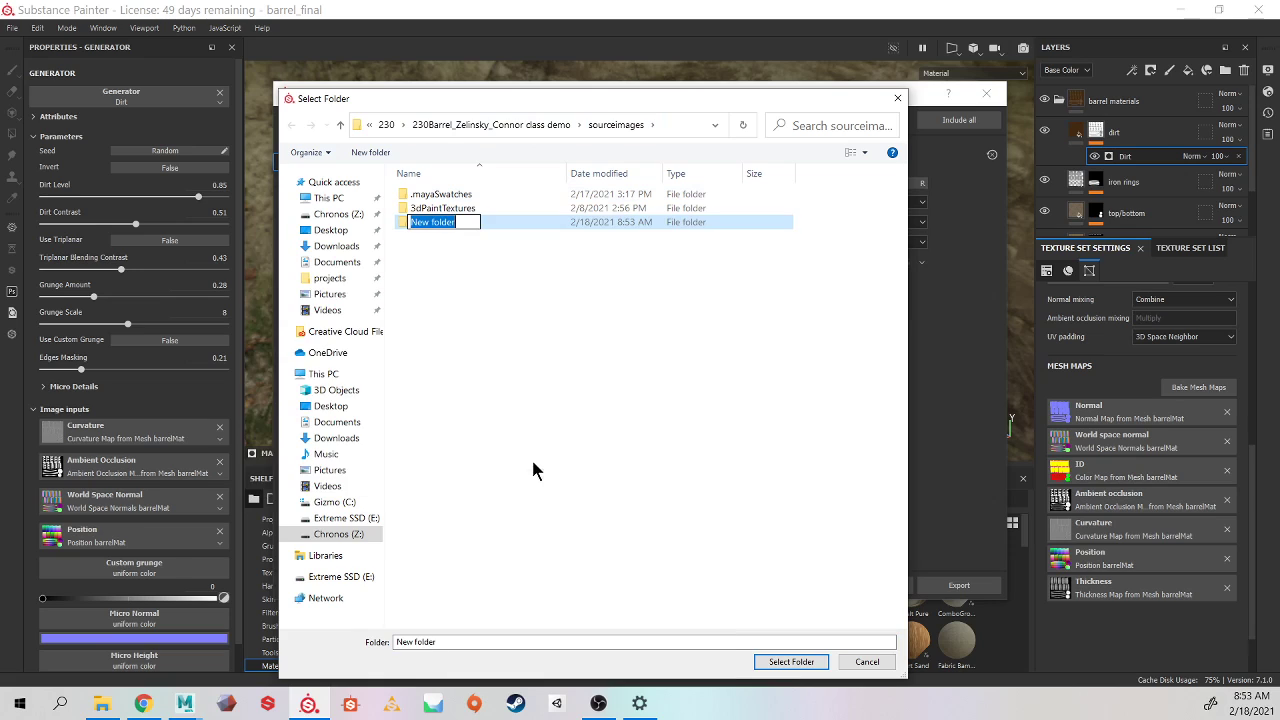
pyautogui.write('barrel ')
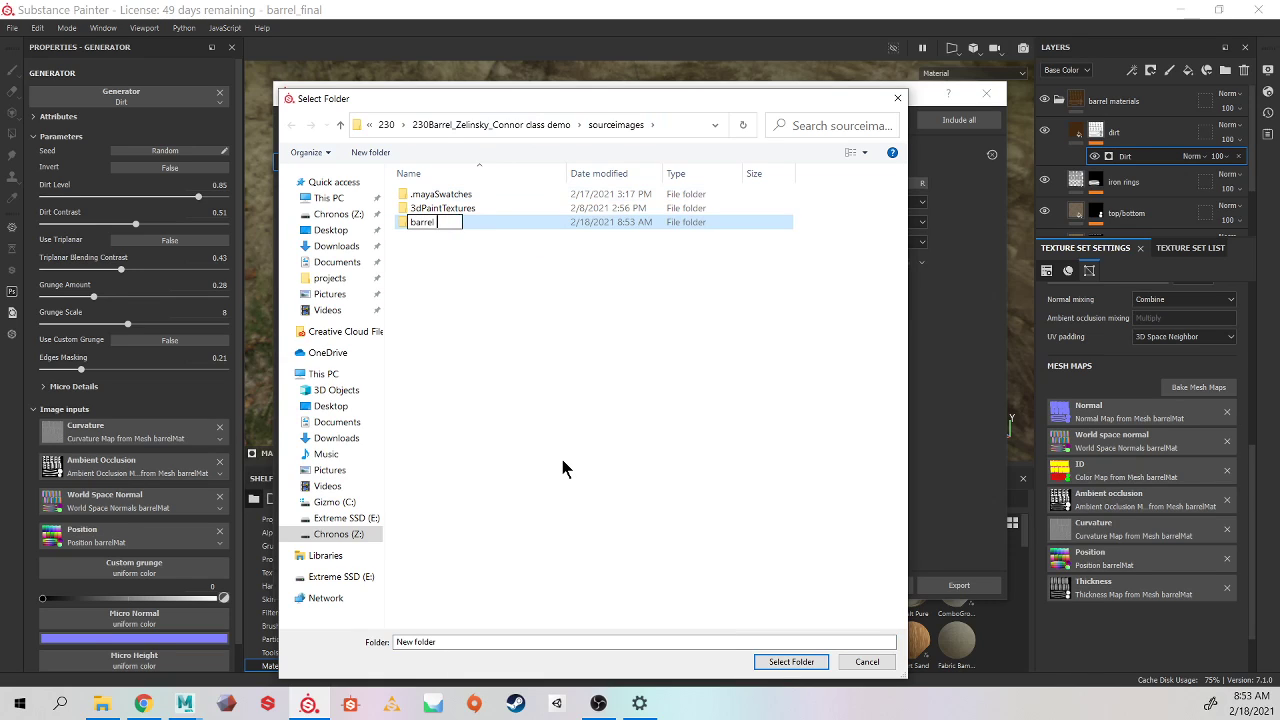
pyautogui.write('Textures')
pyautogui.press('Return')
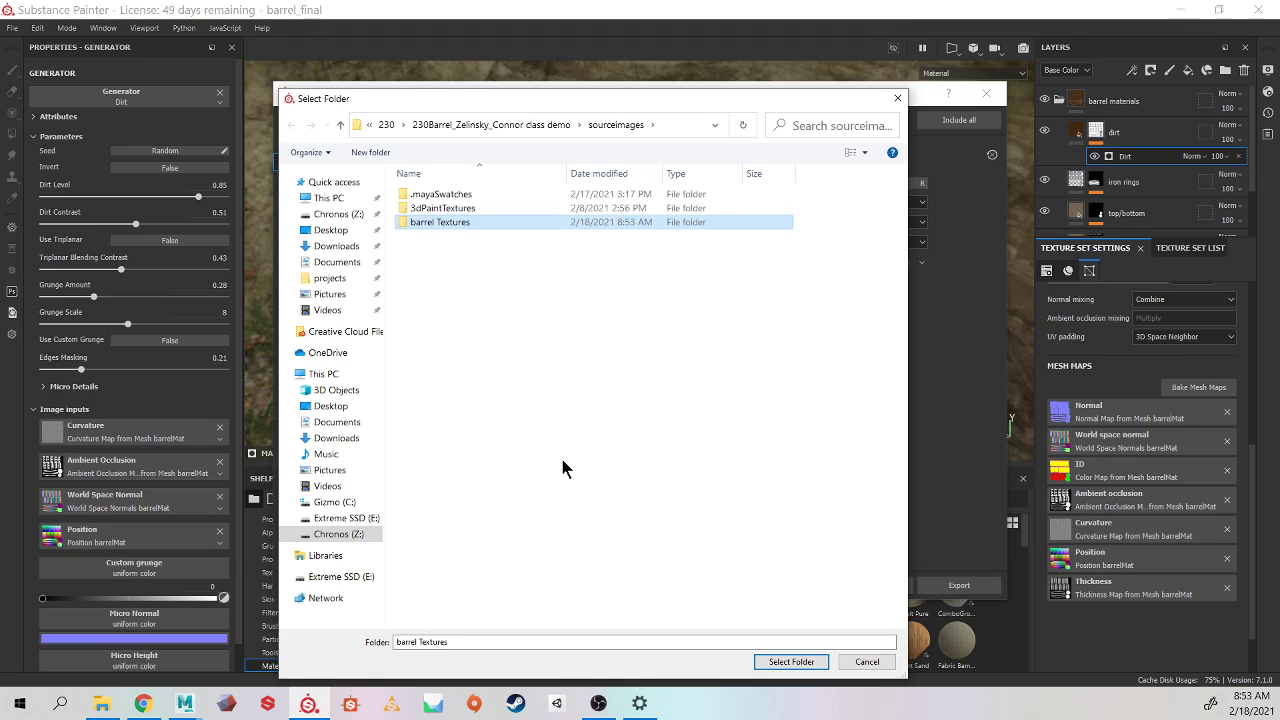
pyautogui.doubleClick(470, 224)
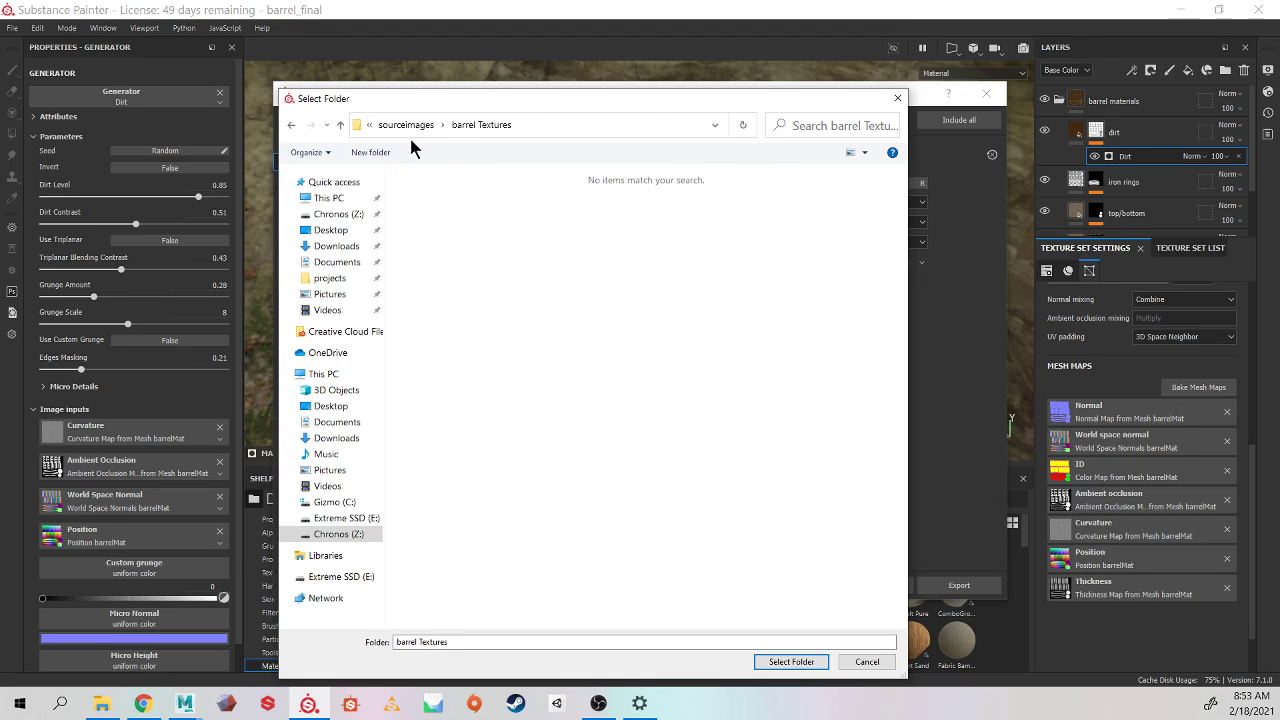
pyautogui.click(791, 662)
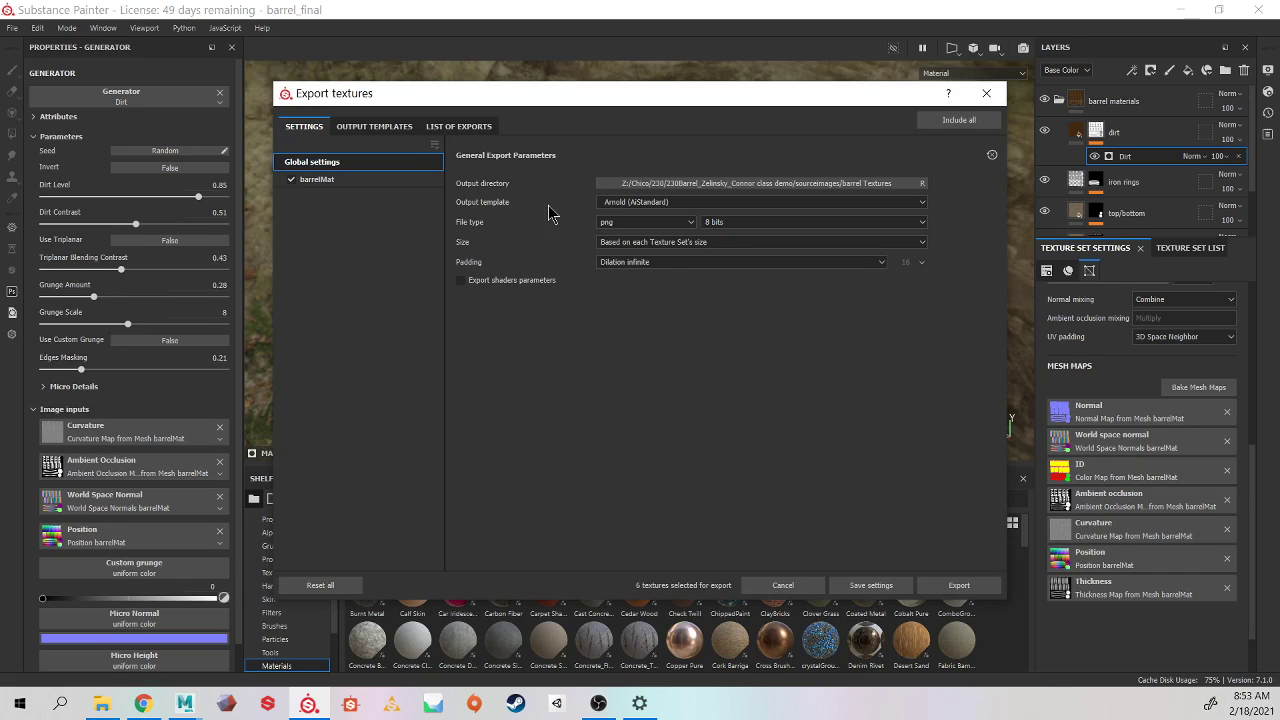
# Step: Review the output templates, keep Arnold (AiStandard), and export the barrelMat textures
pyautogui.click(636, 203)
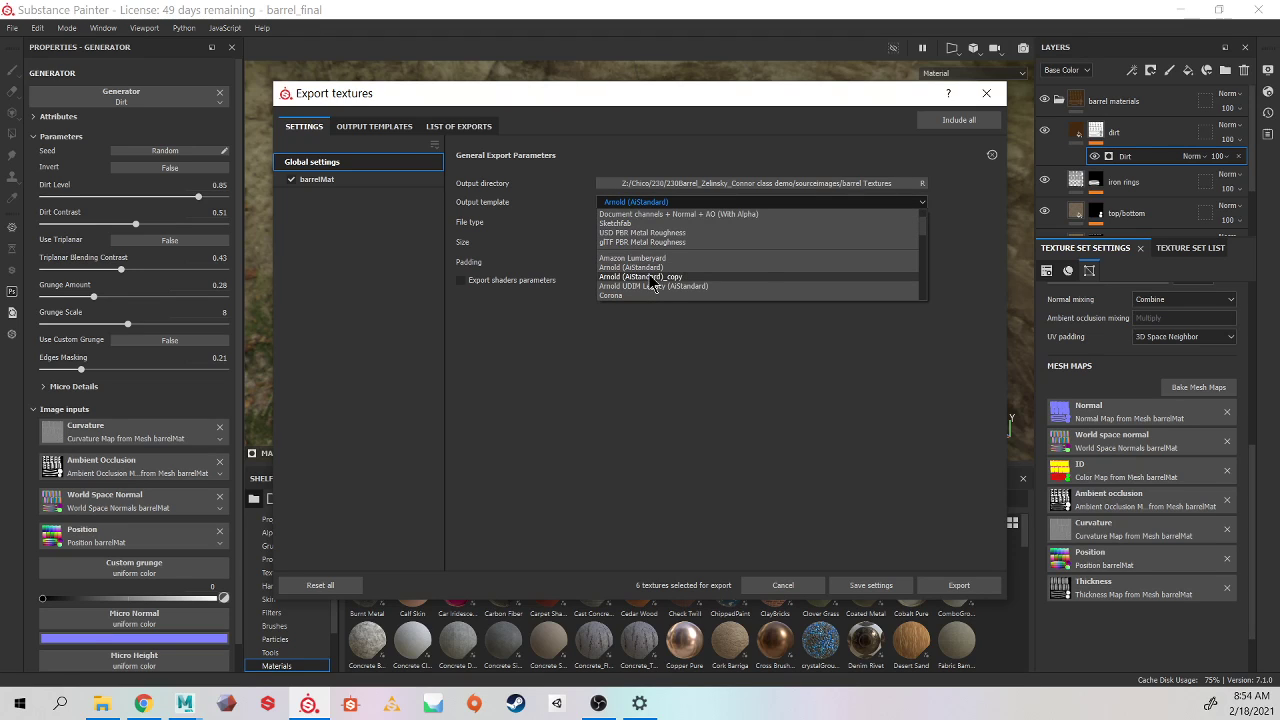
pyautogui.scroll(-5, 690, 272)
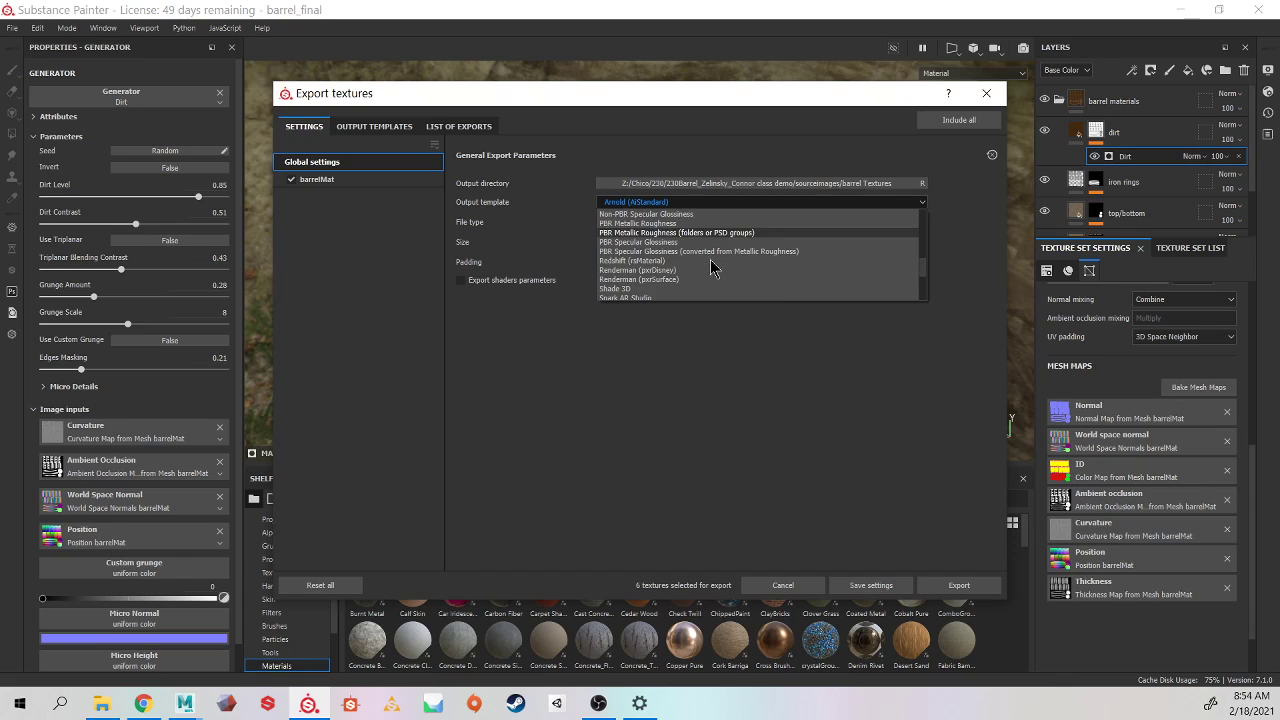
pyautogui.scroll(-3, 705, 262)
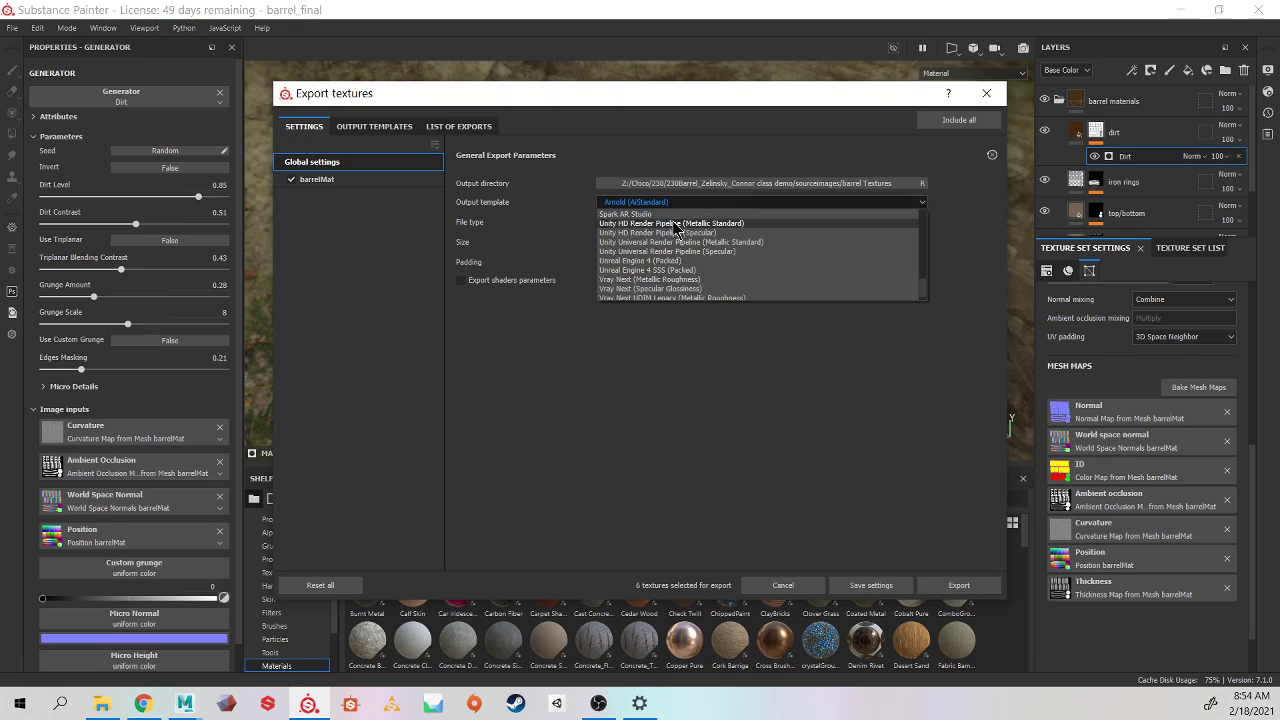
pyautogui.scroll(5, 660, 245)
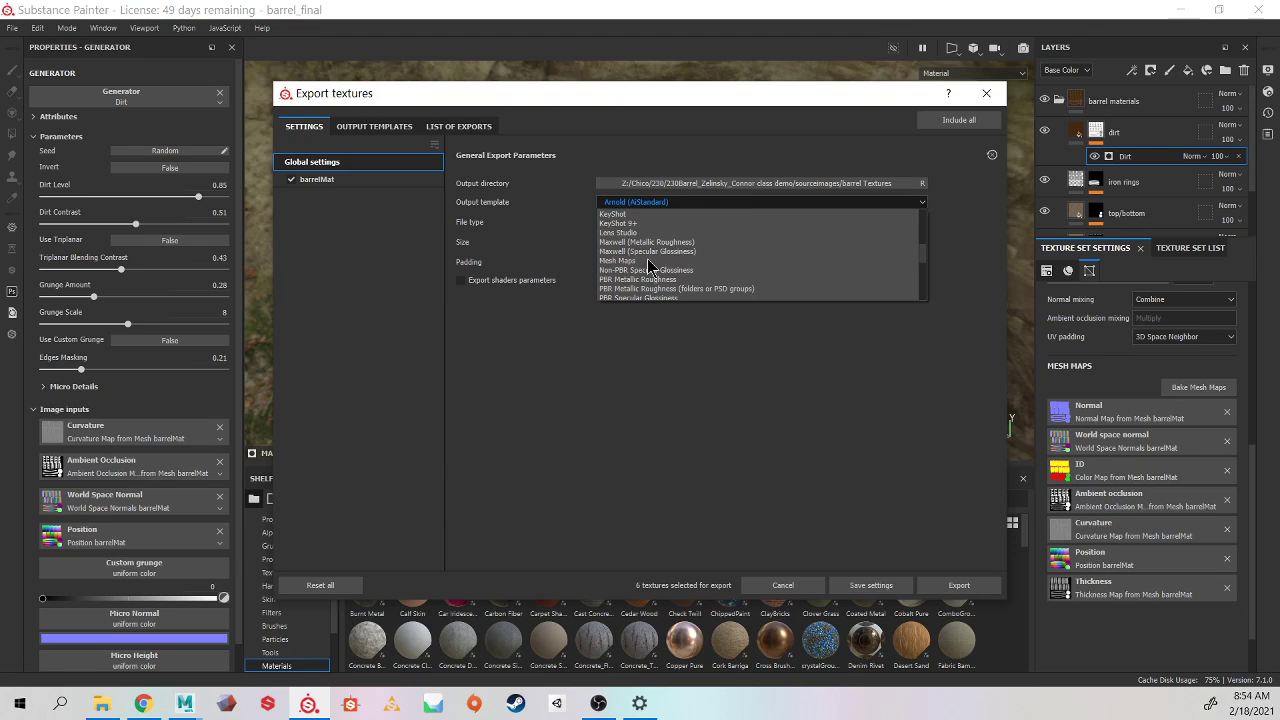
pyautogui.scroll(4, 648, 265)
pyautogui.click(613, 245)
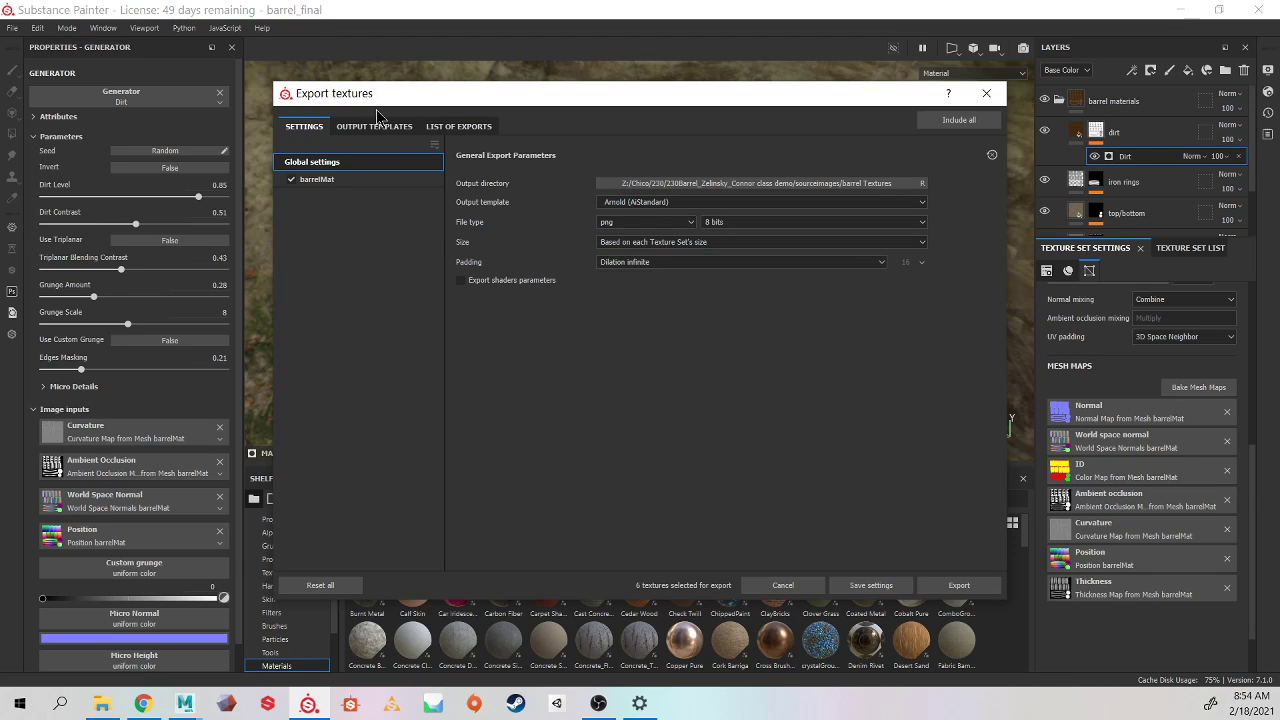
pyautogui.click(965, 586)
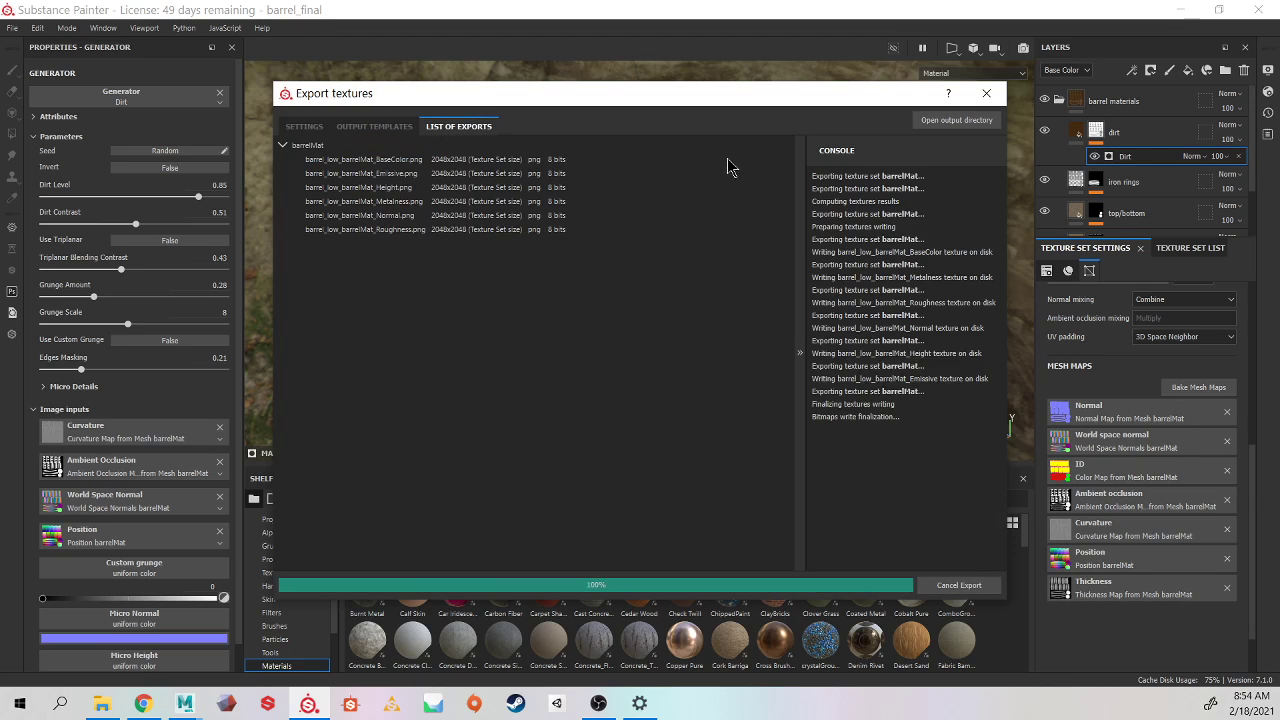
pyautogui.click(987, 94)
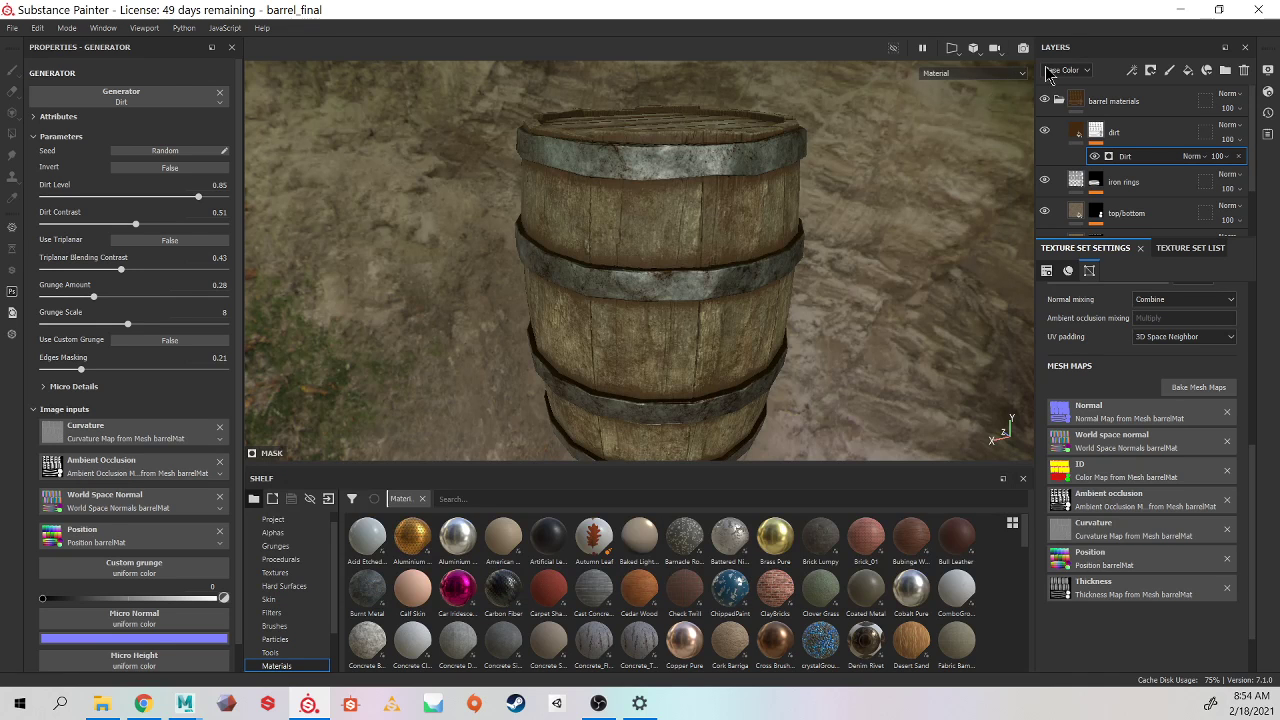
# Step: Switch to File Explorer and open the barrel Textures folder inside sourceimages
pyautogui.click(1182, 10)
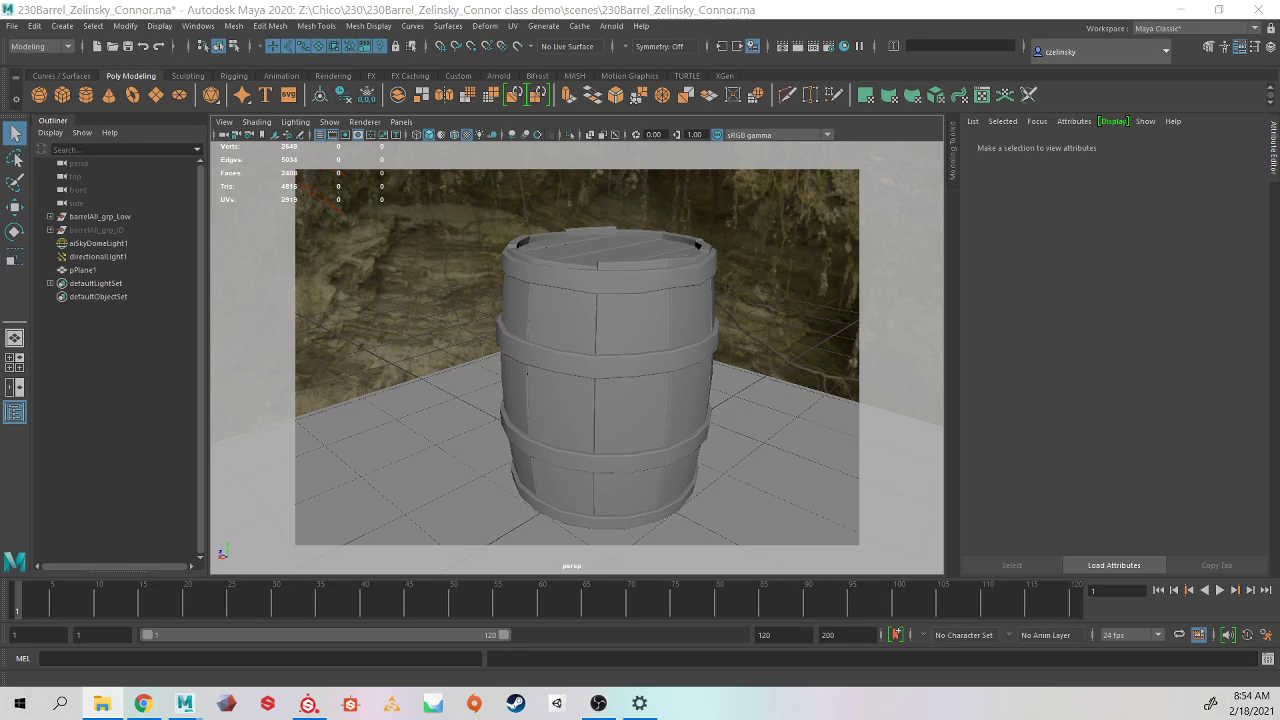
pyautogui.click(102, 703)
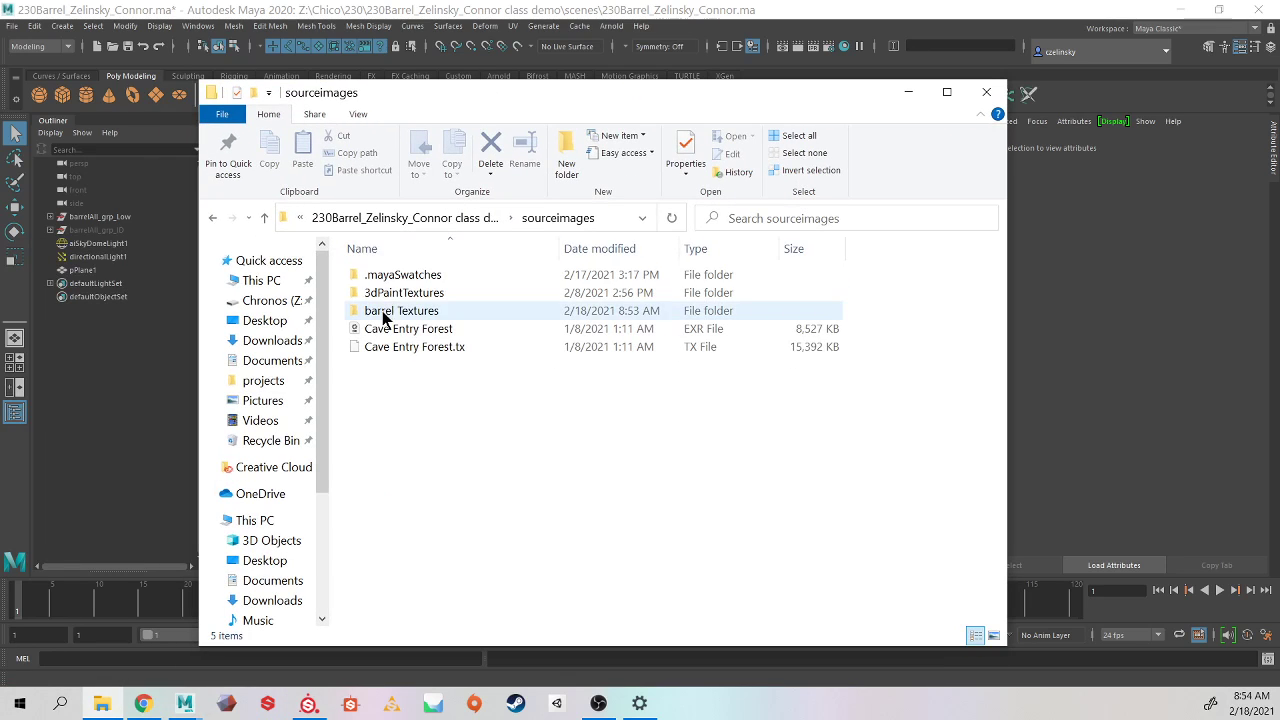
pyautogui.click(380, 314)
pyautogui.doubleClick(380, 314)
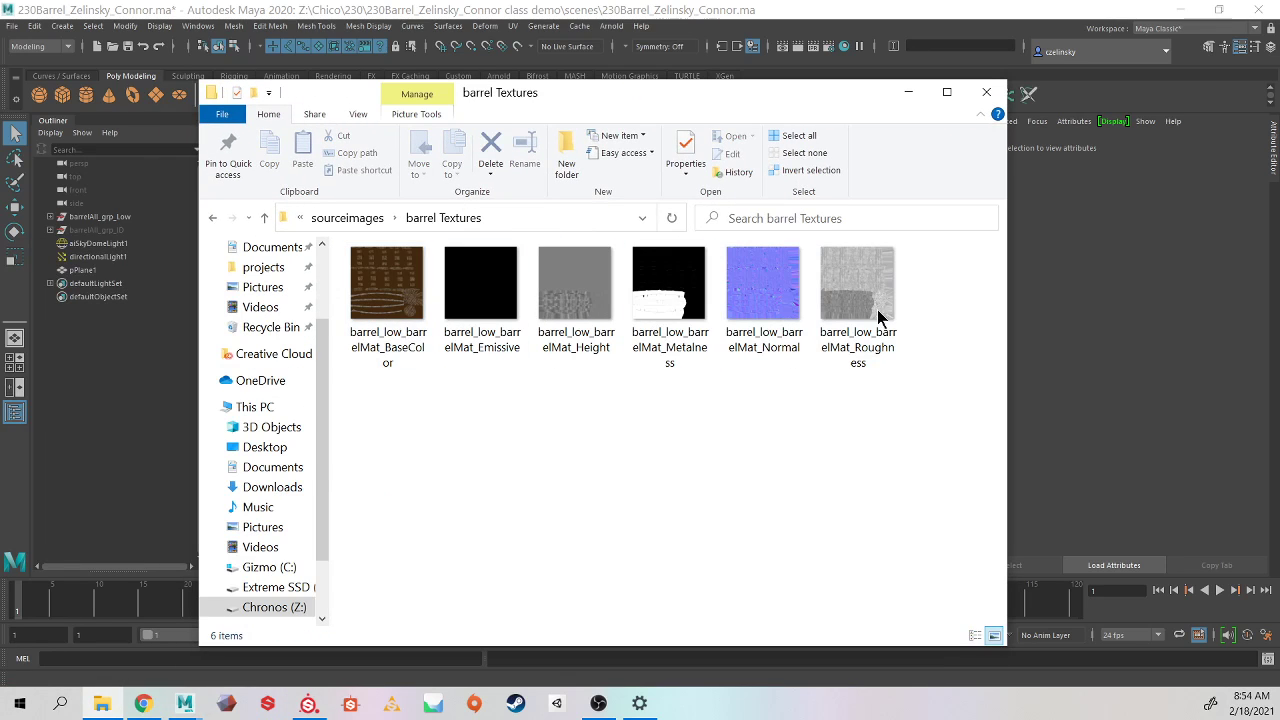
pyautogui.moveTo(563, 100); pyautogui.dragTo(539, 44)
# Step: Delete the Emissive and Height maps from the barrel Textures folder and return to sourceimages
pyautogui.click(492, 220)
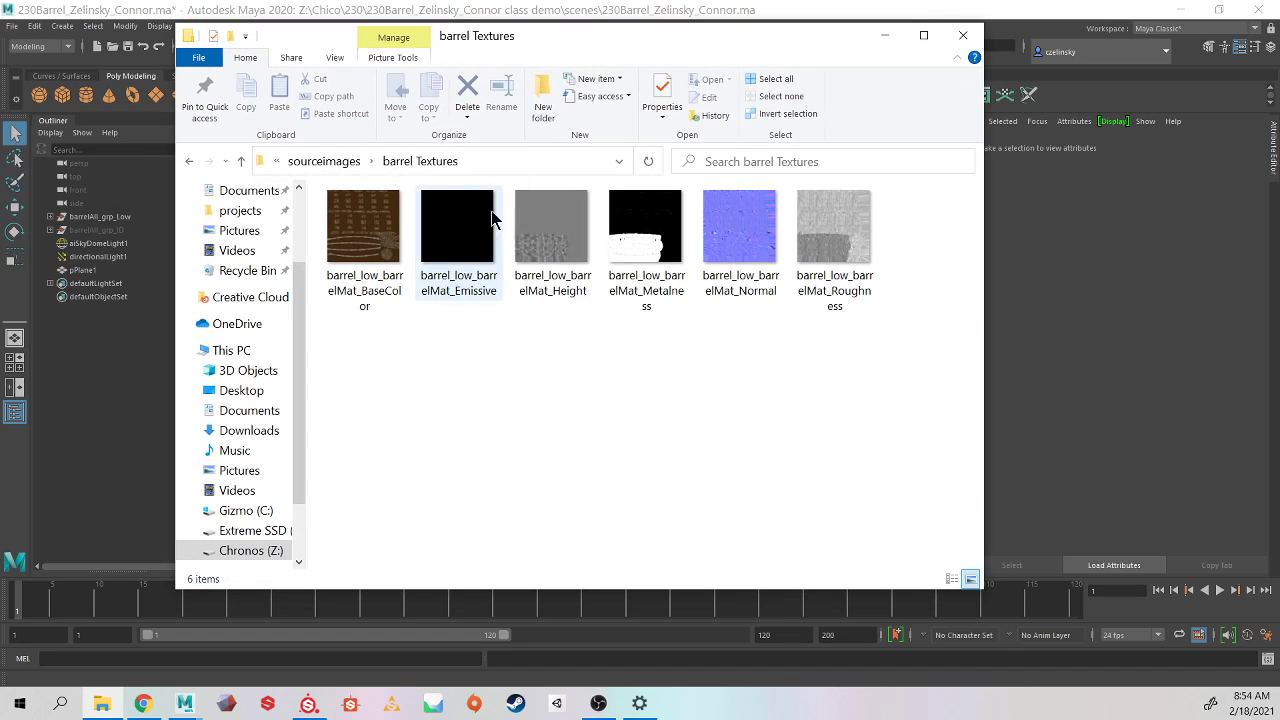
pyautogui.click(469, 222)
pyautogui.press('Delete')
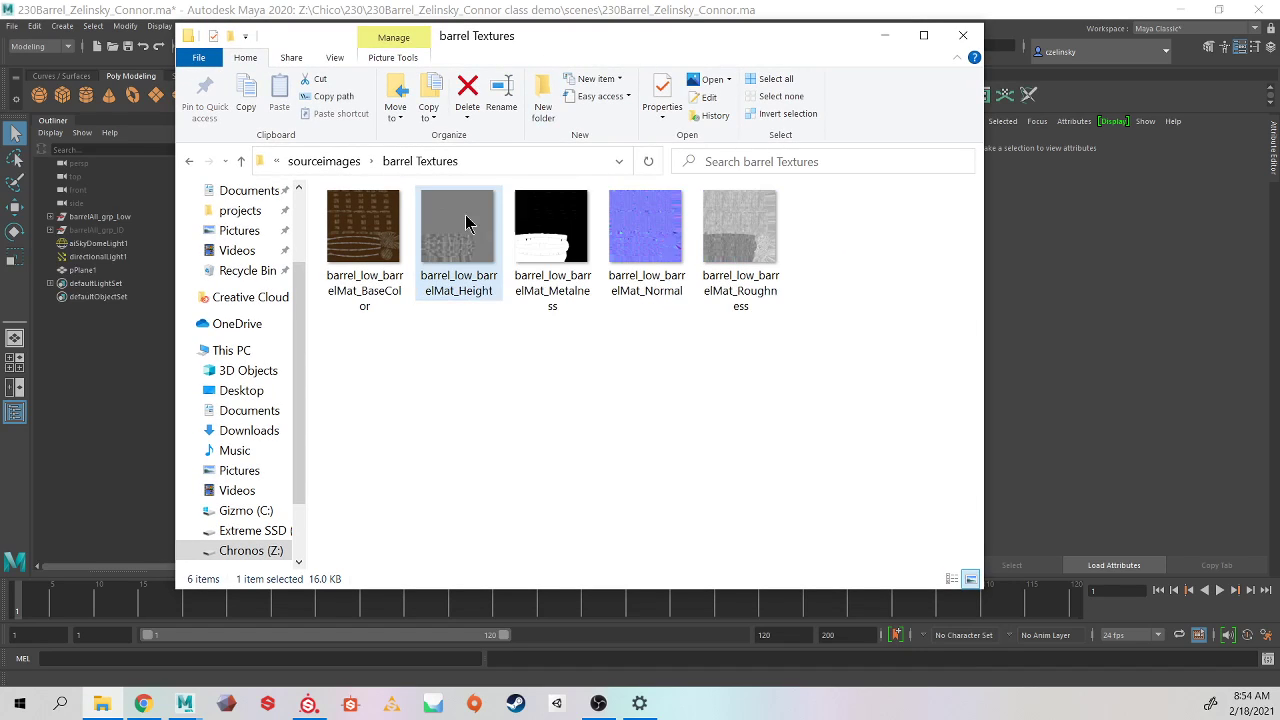
pyautogui.press('Delete')
pyautogui.moveTo(799, 408); pyautogui.dragTo(363, 343)
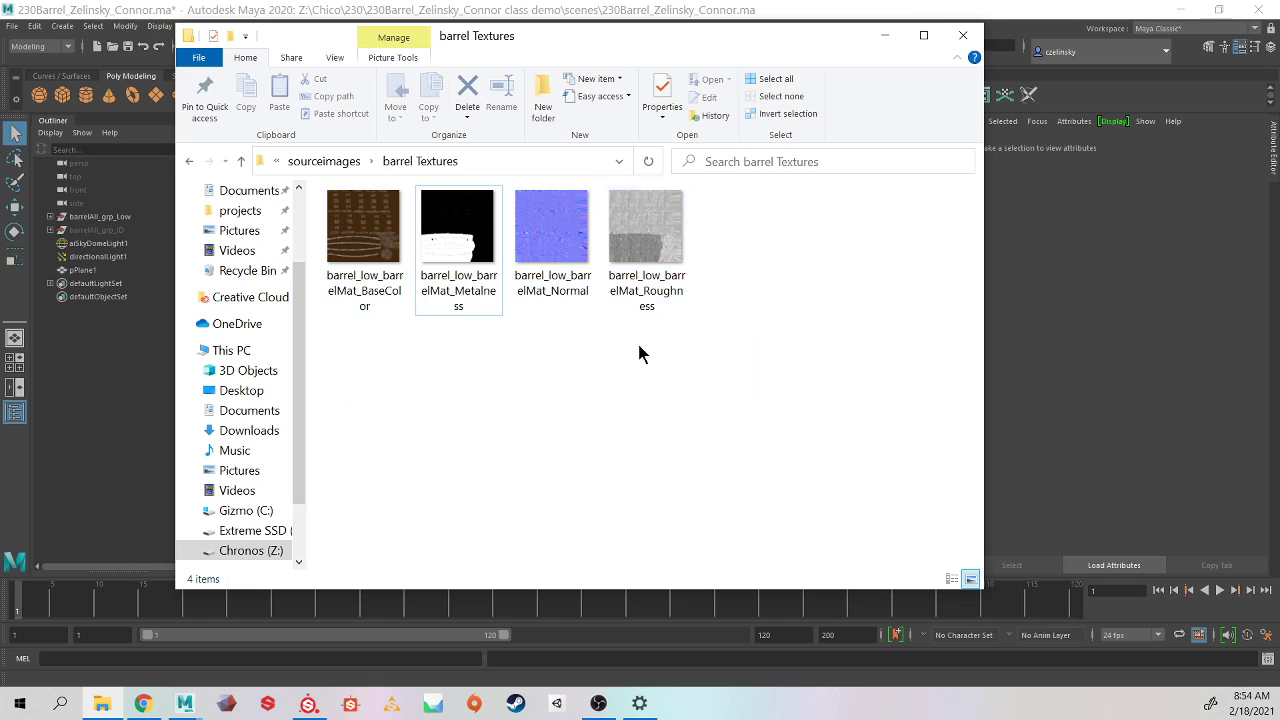
pyautogui.click(324, 161)
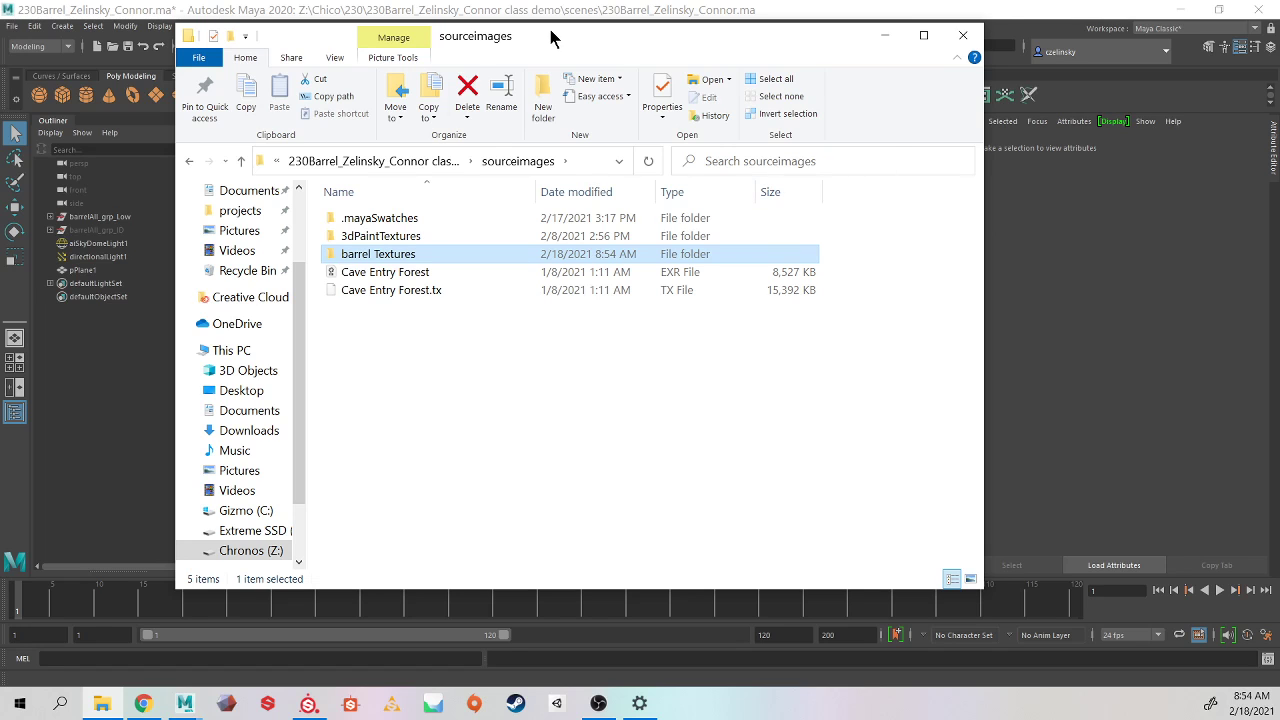
pyautogui.moveTo(550, 30); pyautogui.dragTo(0, 155)
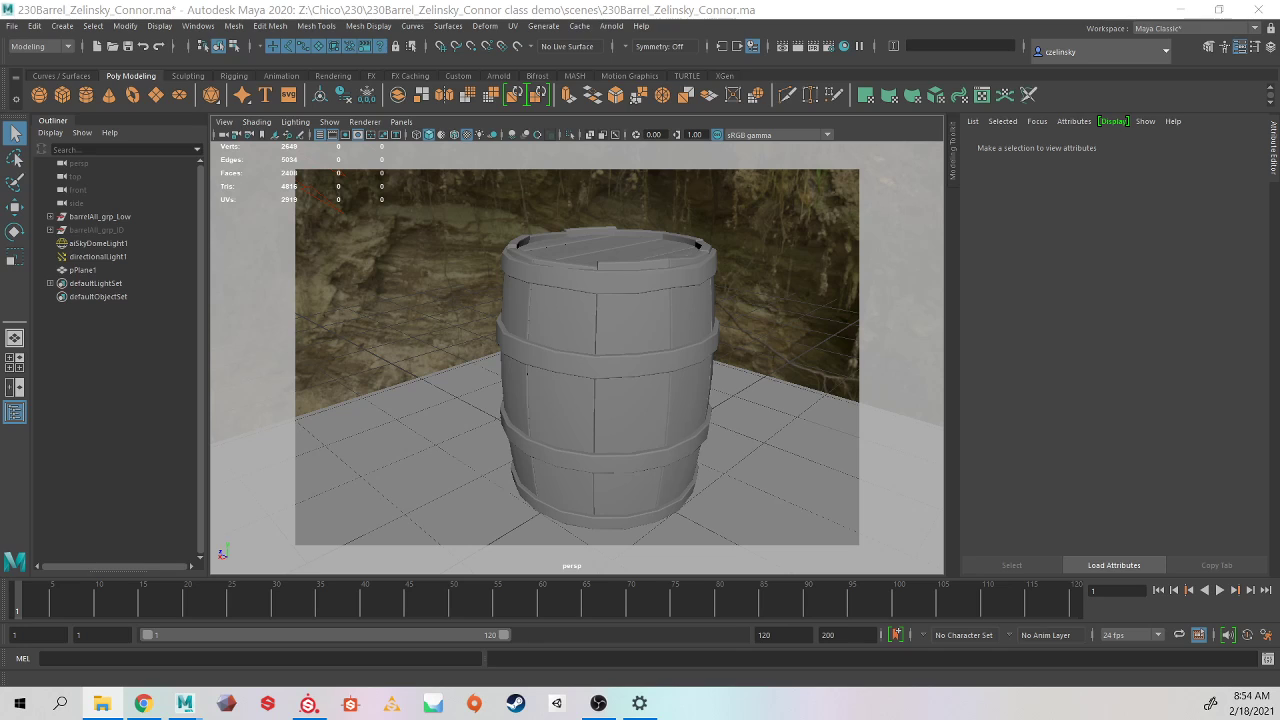
# Step: In Maya, rename the aiStandardSurface material on the barrel's front board to barrelMaterial
pyautogui.click(577, 318)
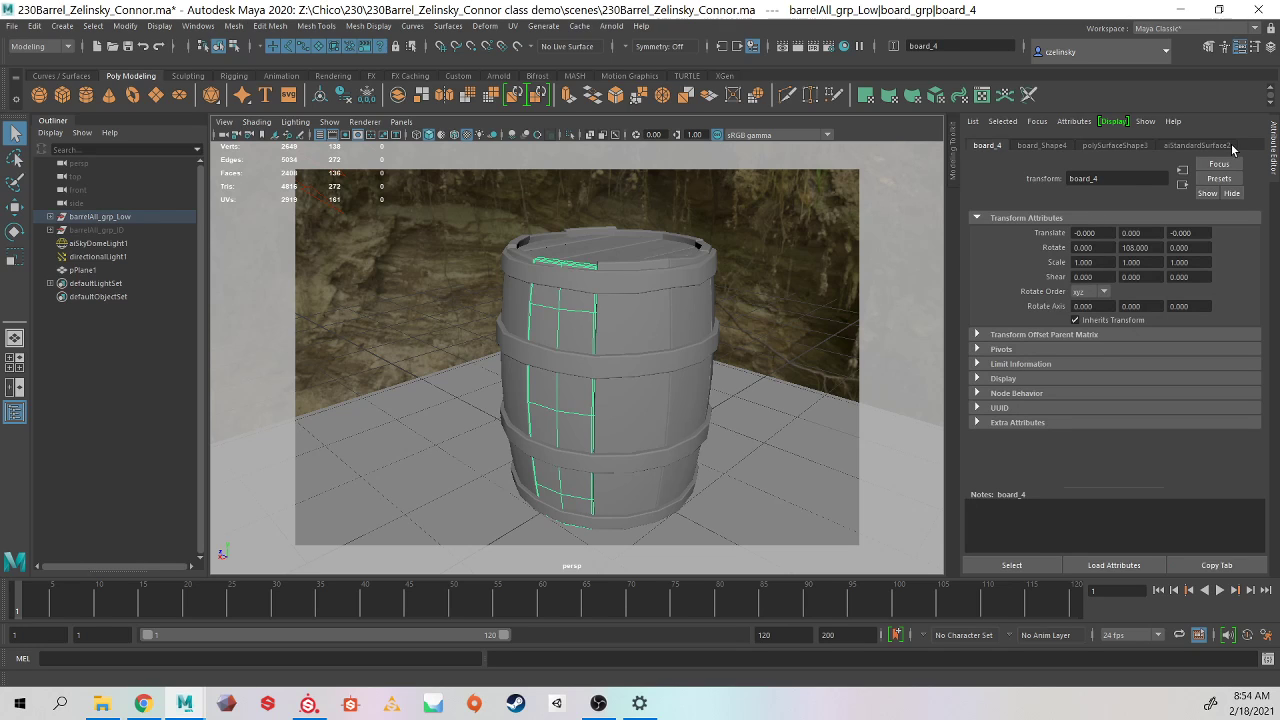
pyautogui.click(1196, 146)
pyautogui.moveTo(1132, 177); pyautogui.dragTo(1000, 174)
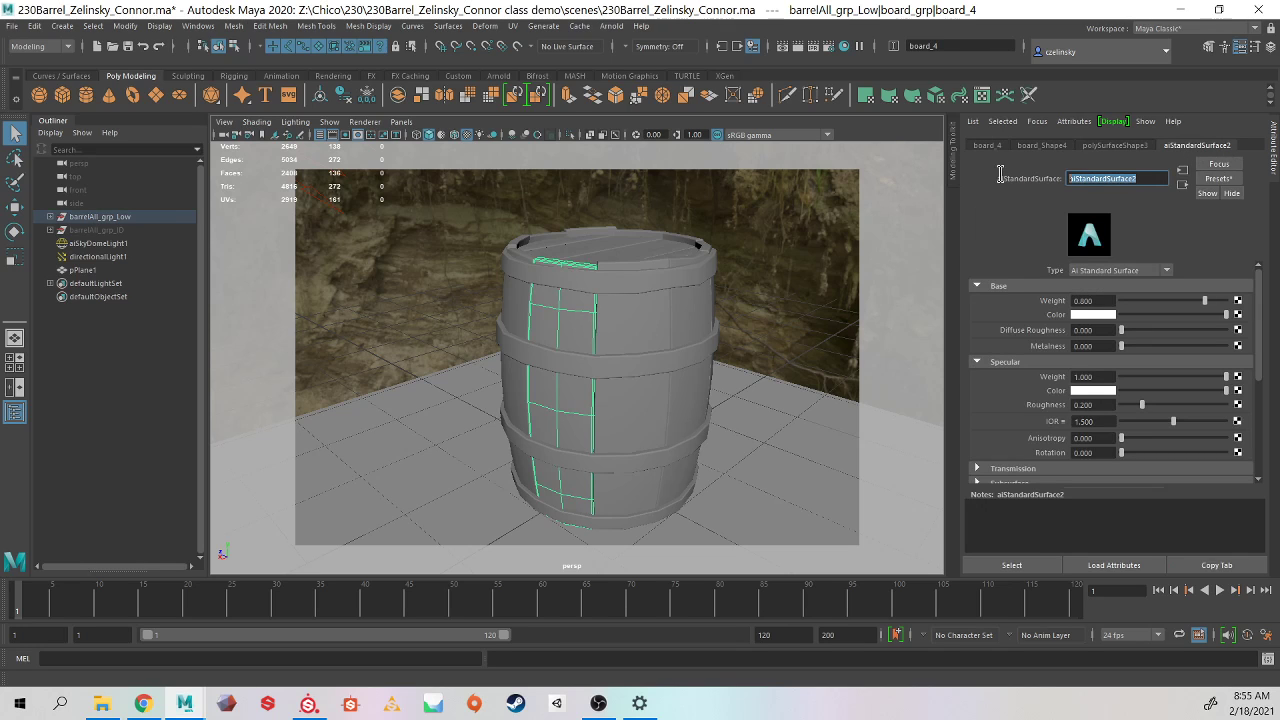
pyautogui.write('barrelMaterial')
pyautogui.press('Return')
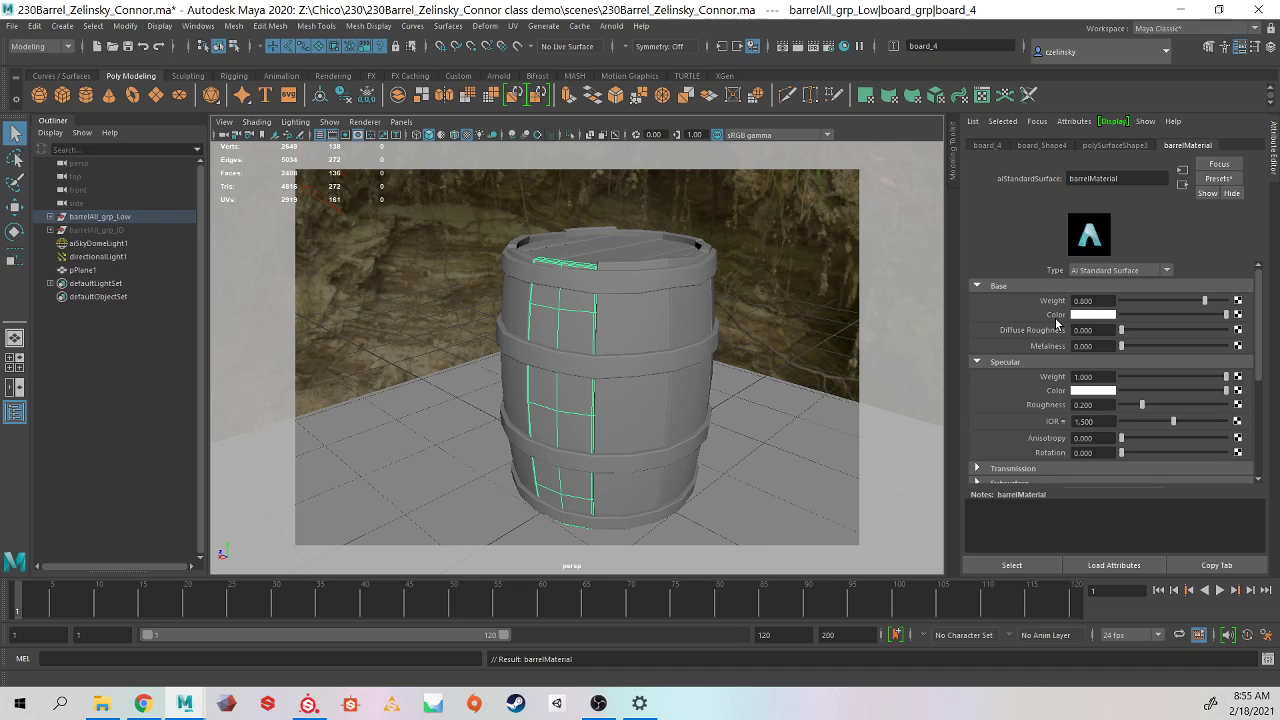
# Step: Connect a File texture to barrelMaterial's base Color, load barrel_low_barrelMat_BaseColor.png, and use textured display
pyautogui.click(1238, 315)
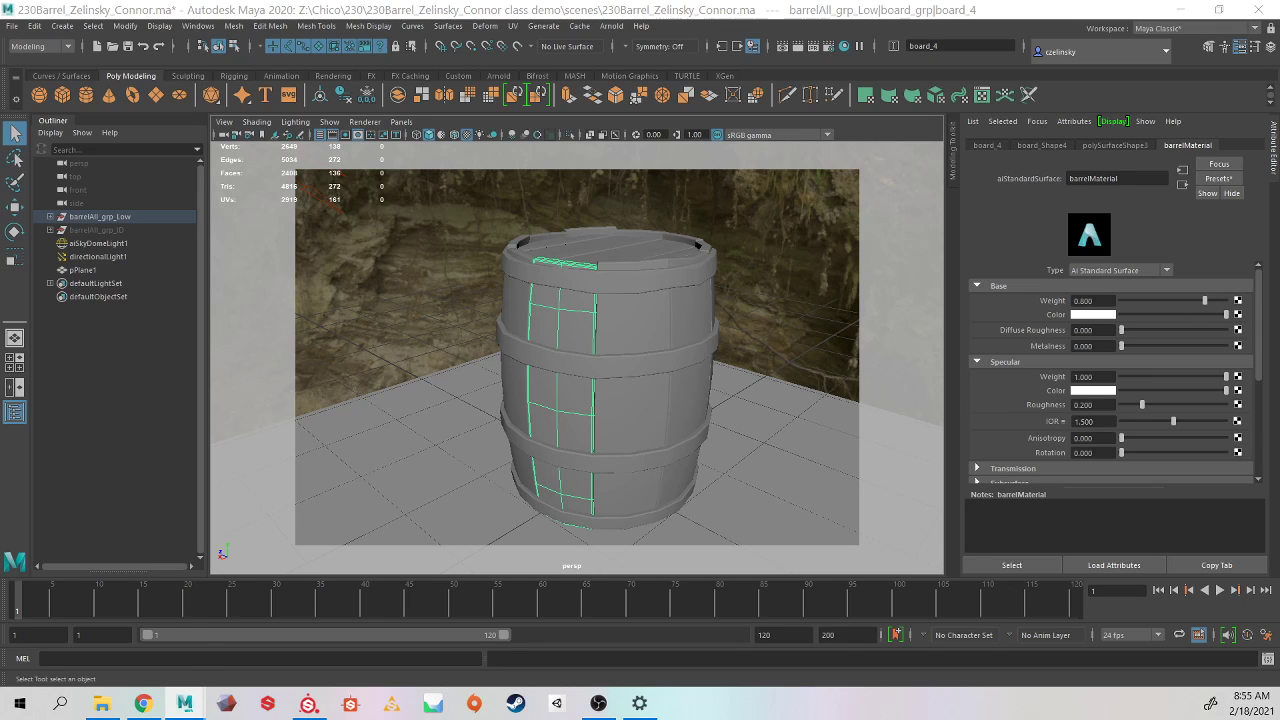
pyautogui.moveTo(500, 34); pyautogui.dragTo(472, 34)
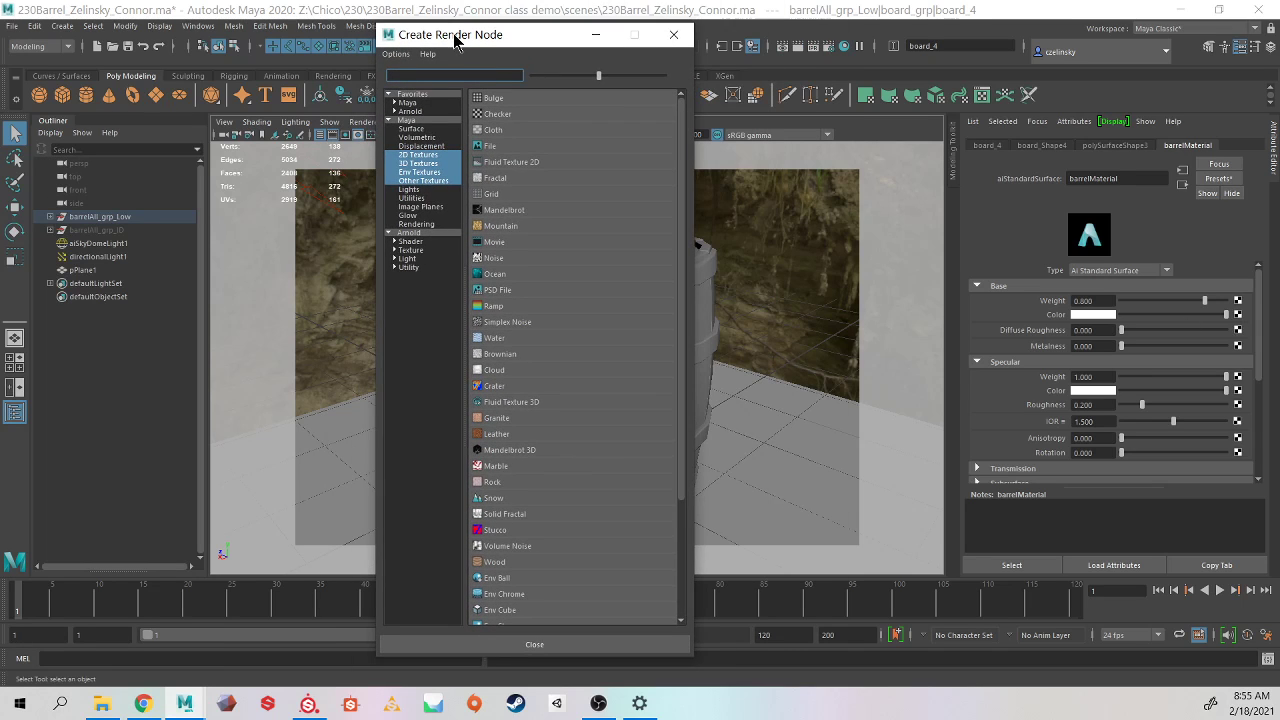
pyautogui.click(490, 148)
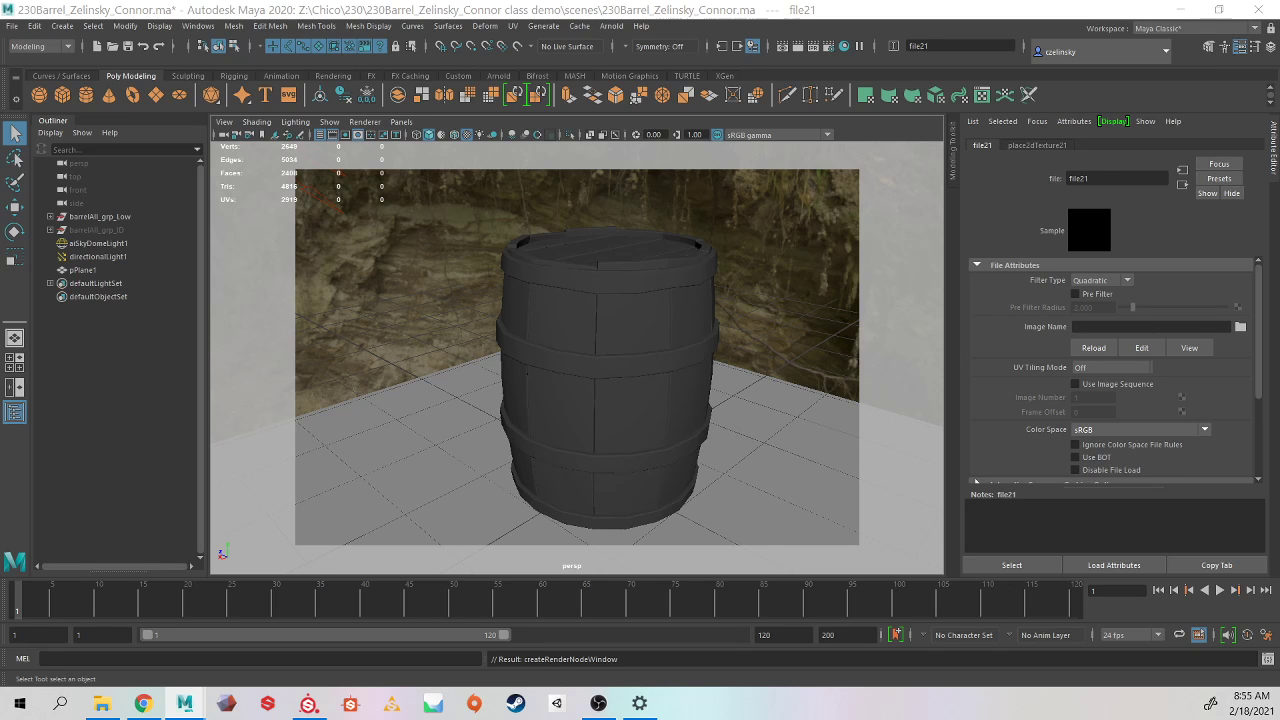
pyautogui.moveTo(329, 337); pyautogui.dragTo(406, 70)
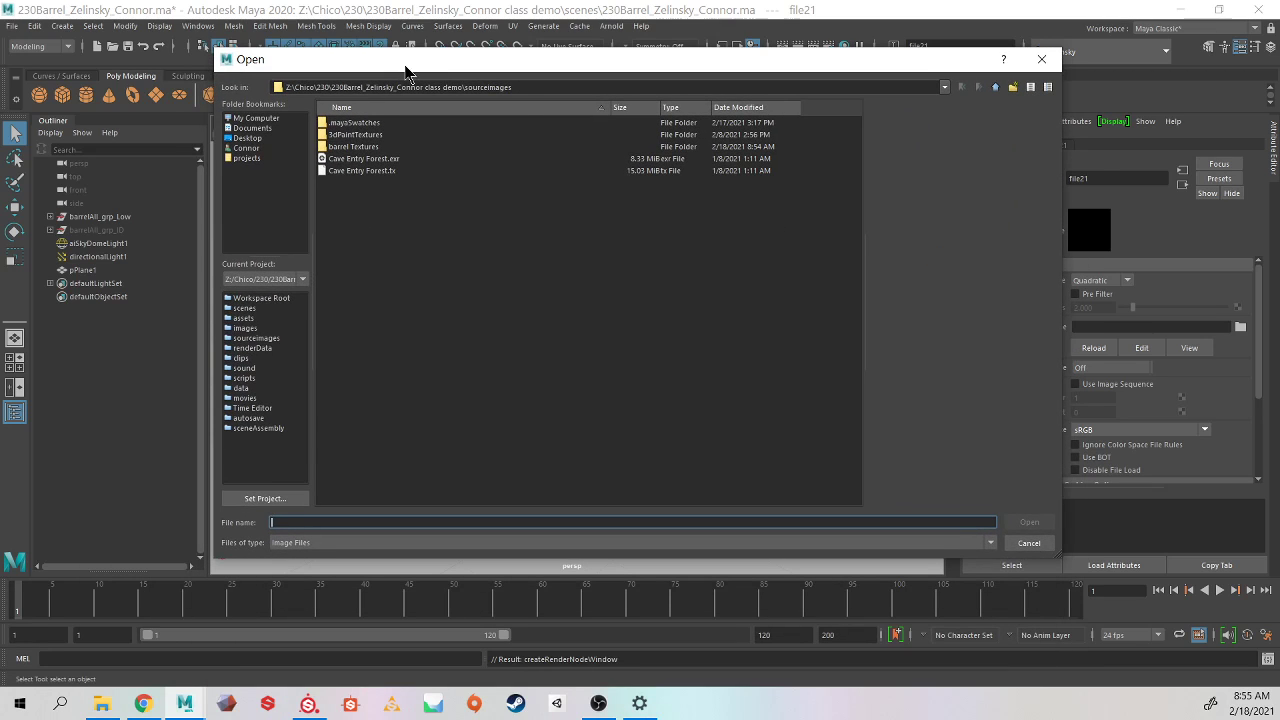
pyautogui.doubleClick(350, 148)
pyautogui.click(442, 124)
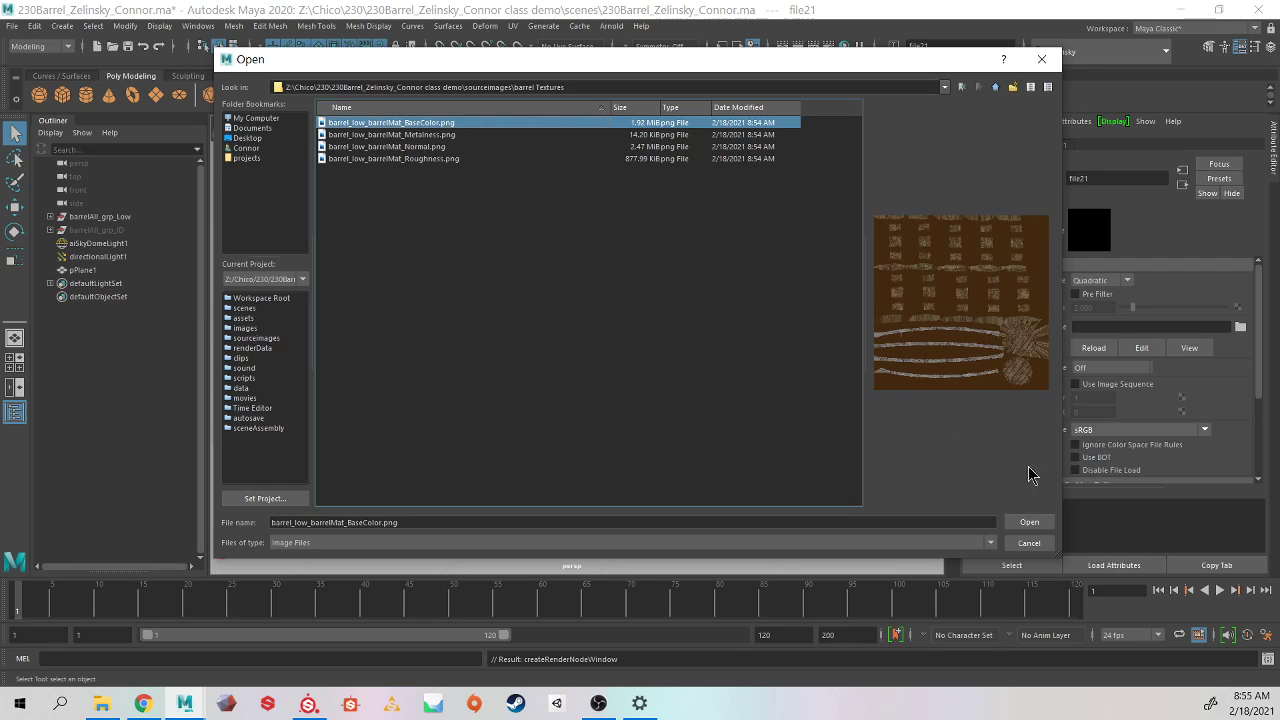
pyautogui.click(1029, 522)
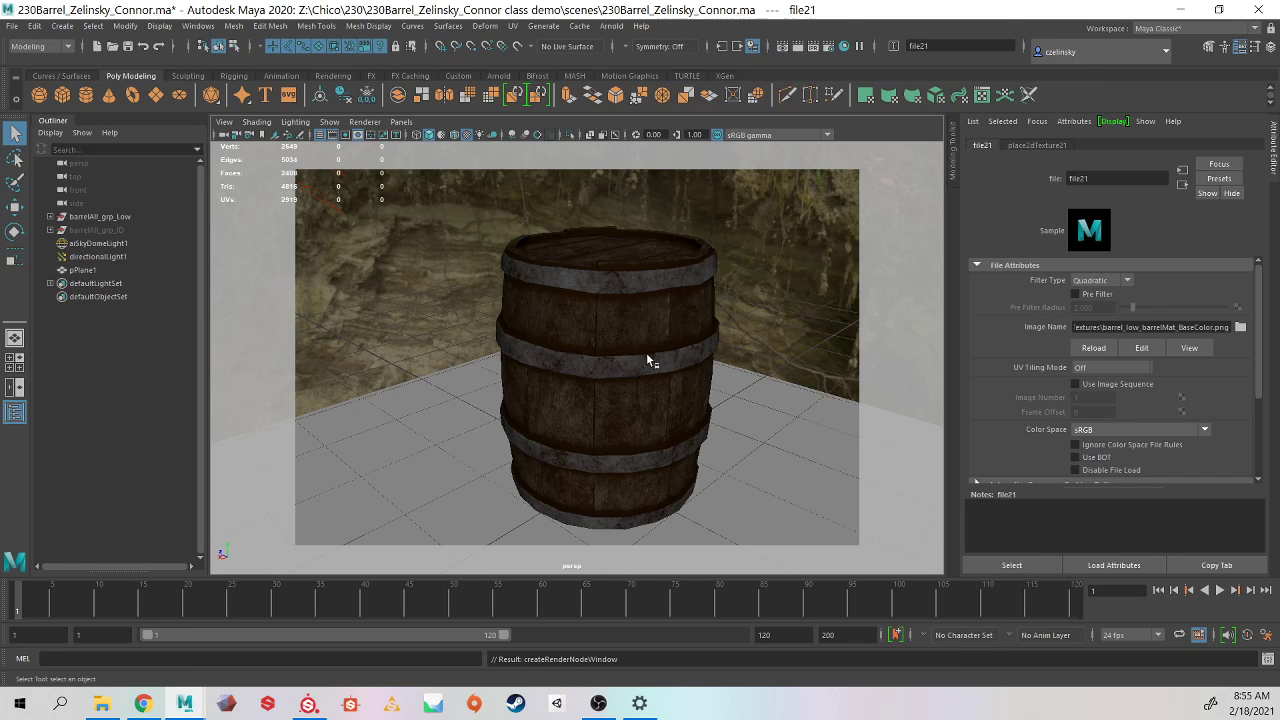
pyautogui.press('6')
# Step: Connect a File texture to barrelMaterial's base Metalness and load barrel_low_barrelMat_Metalness.png into it
pyautogui.click(576, 292)
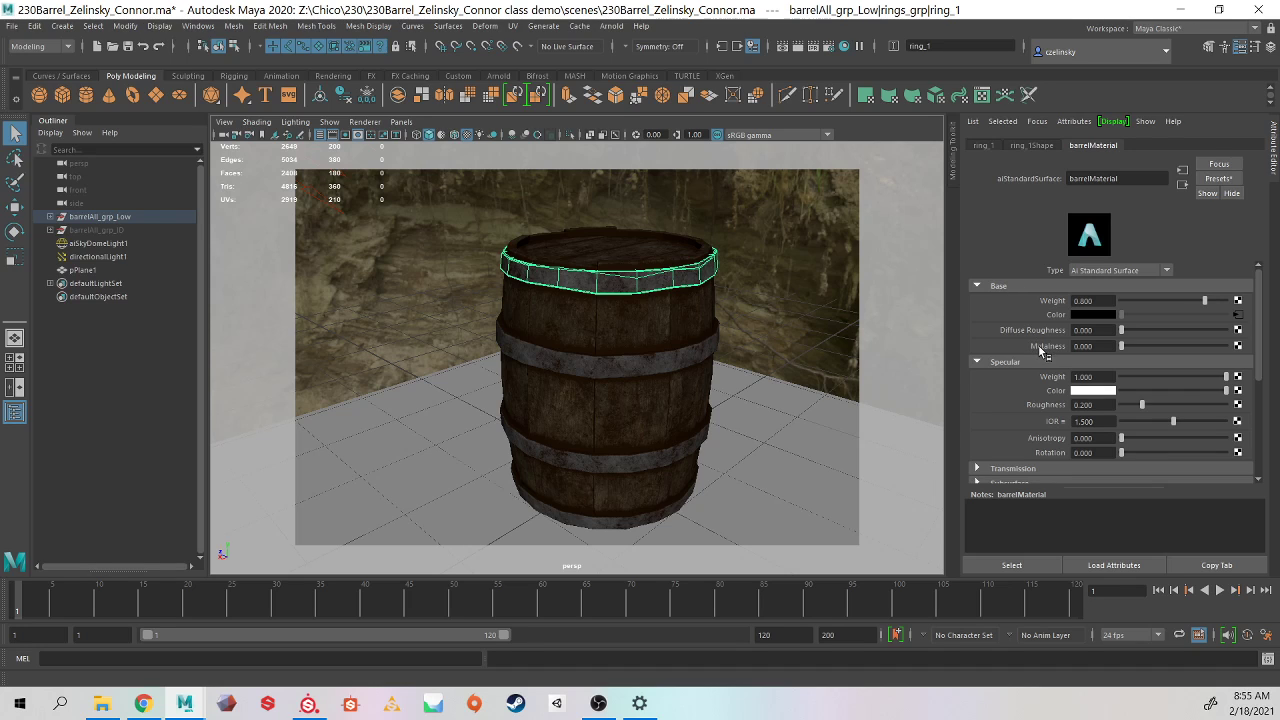
pyautogui.click(1240, 347)
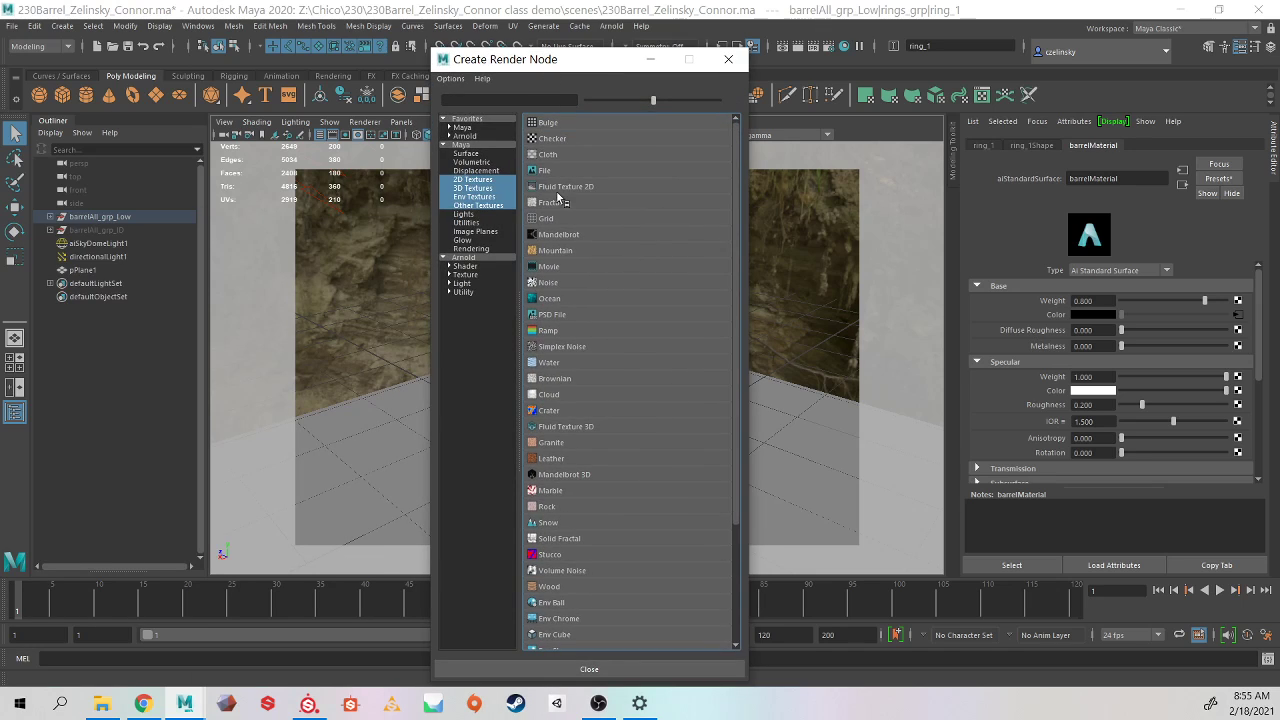
pyautogui.click(545, 170)
pyautogui.click(1240, 327)
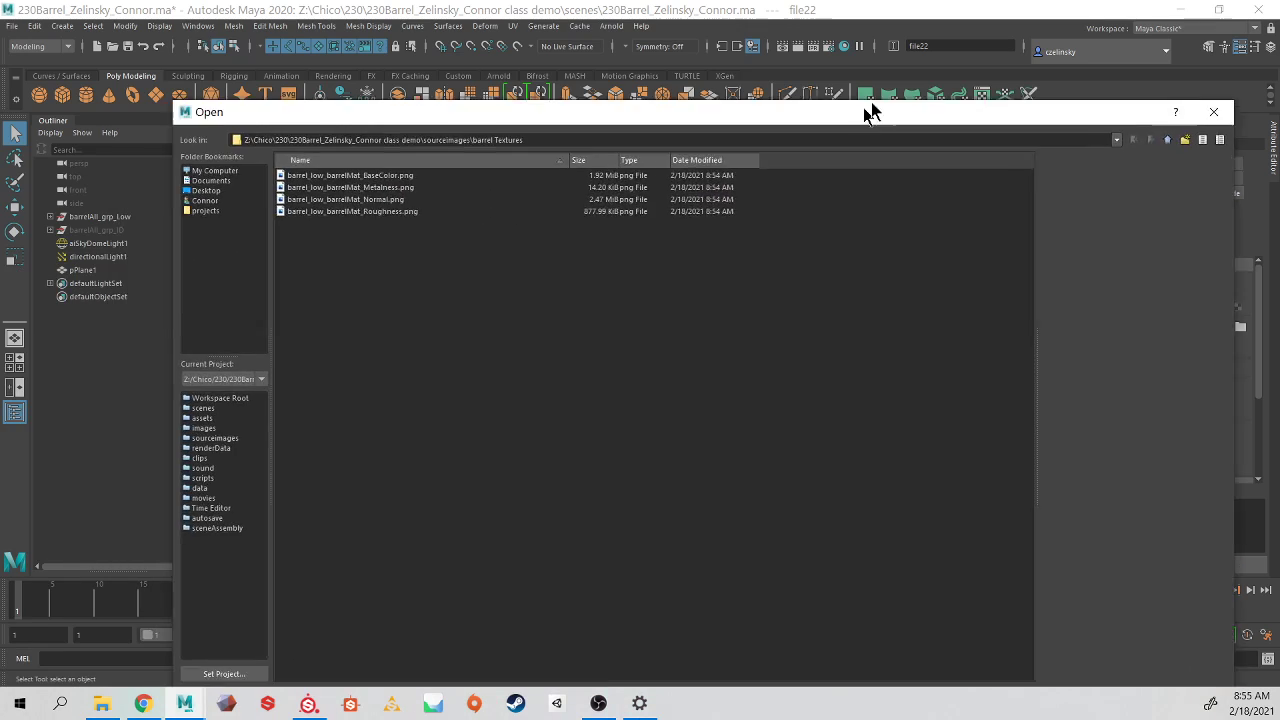
pyautogui.moveTo(866, 109); pyautogui.dragTo(795, 40)
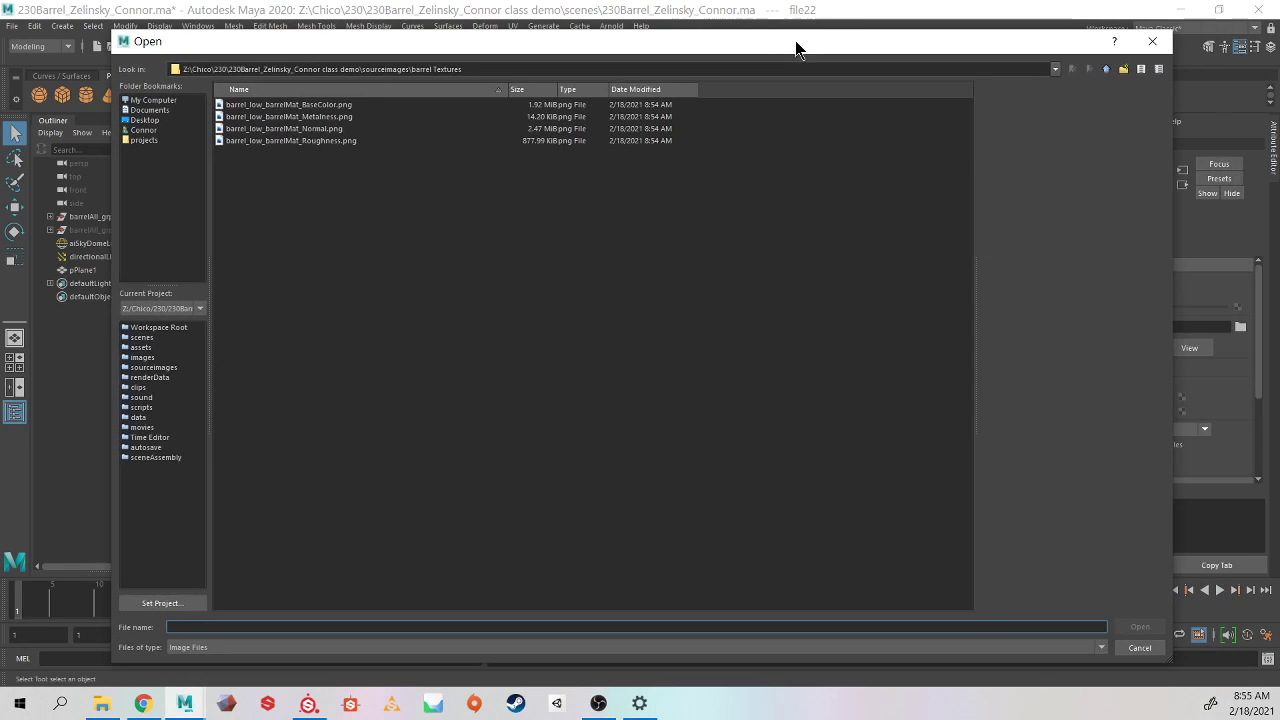
pyautogui.click(322, 116)
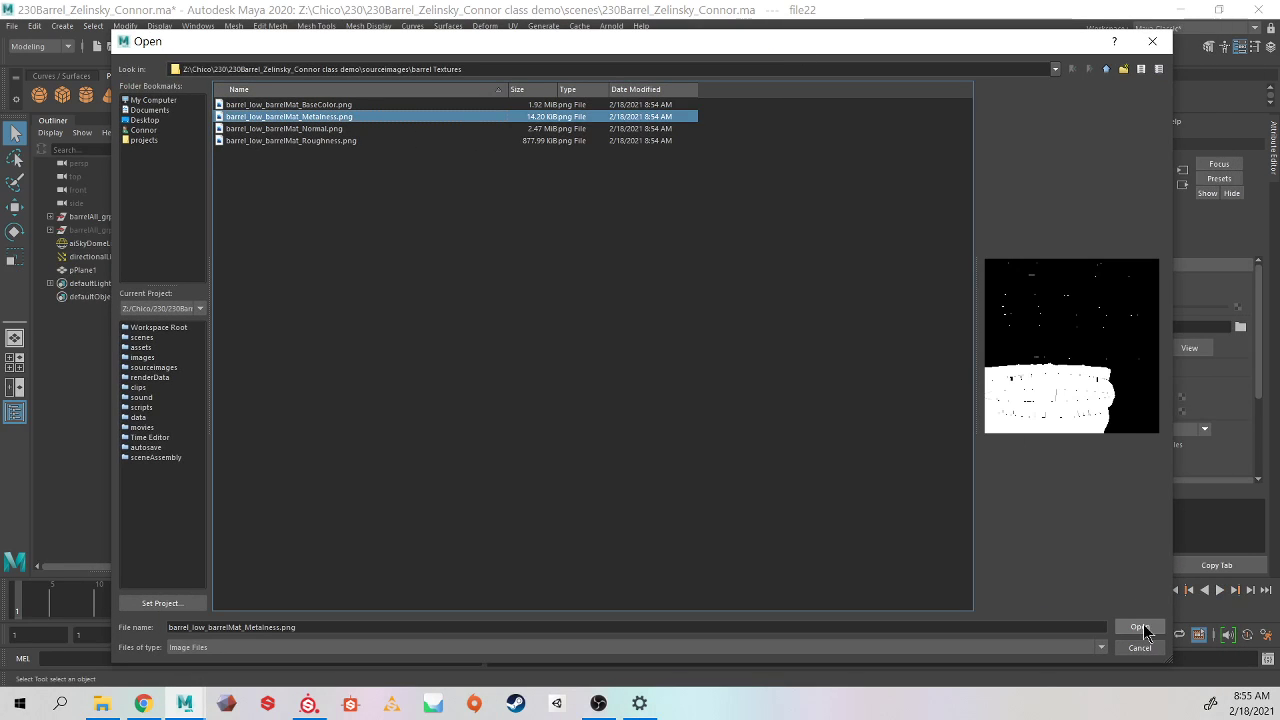
pyautogui.click(1143, 628)
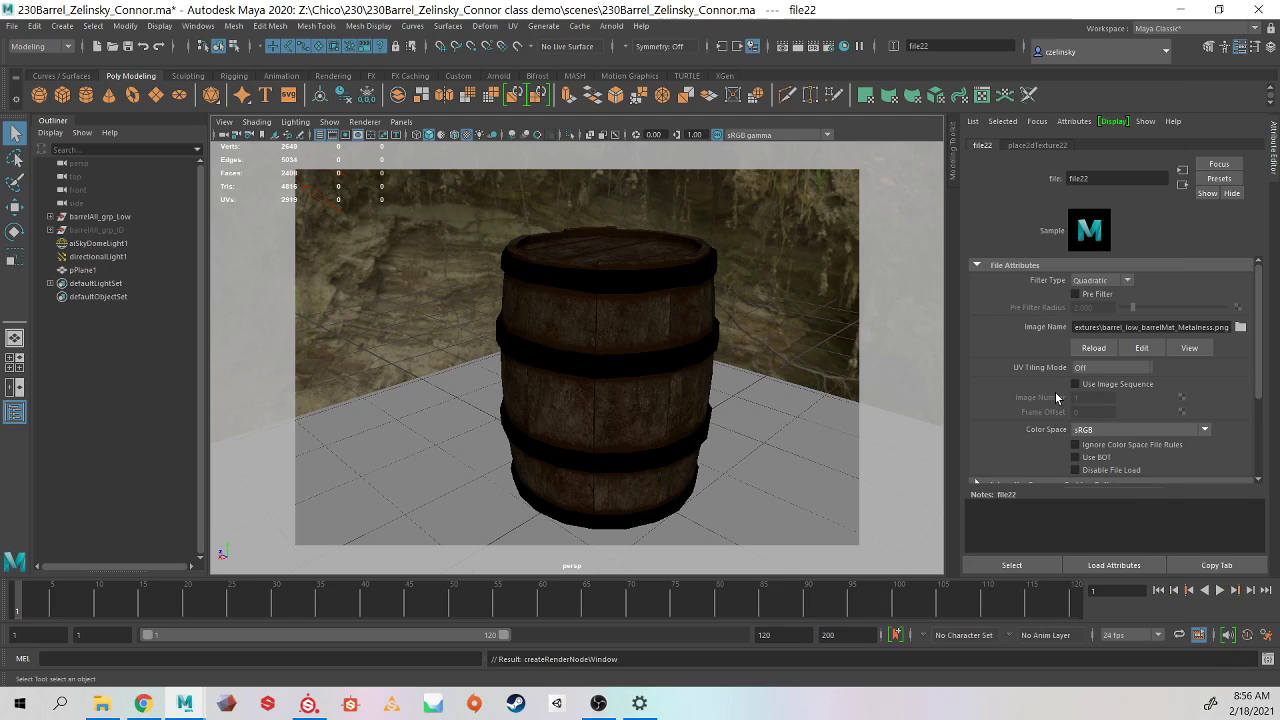
# Step: Set the metalness texture's color space to Raw and turn on Alpha Is Luminance in its color balance settings
pyautogui.scroll(-2, 1056, 397)
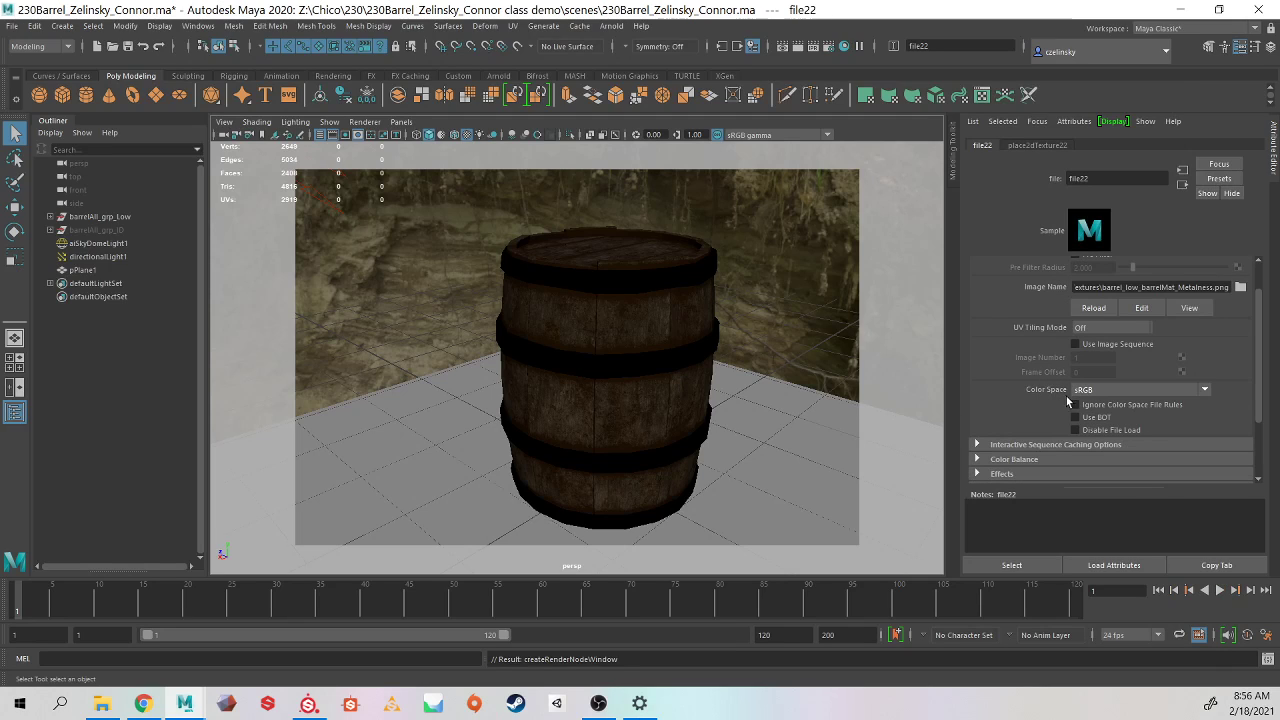
pyautogui.click(1093, 391)
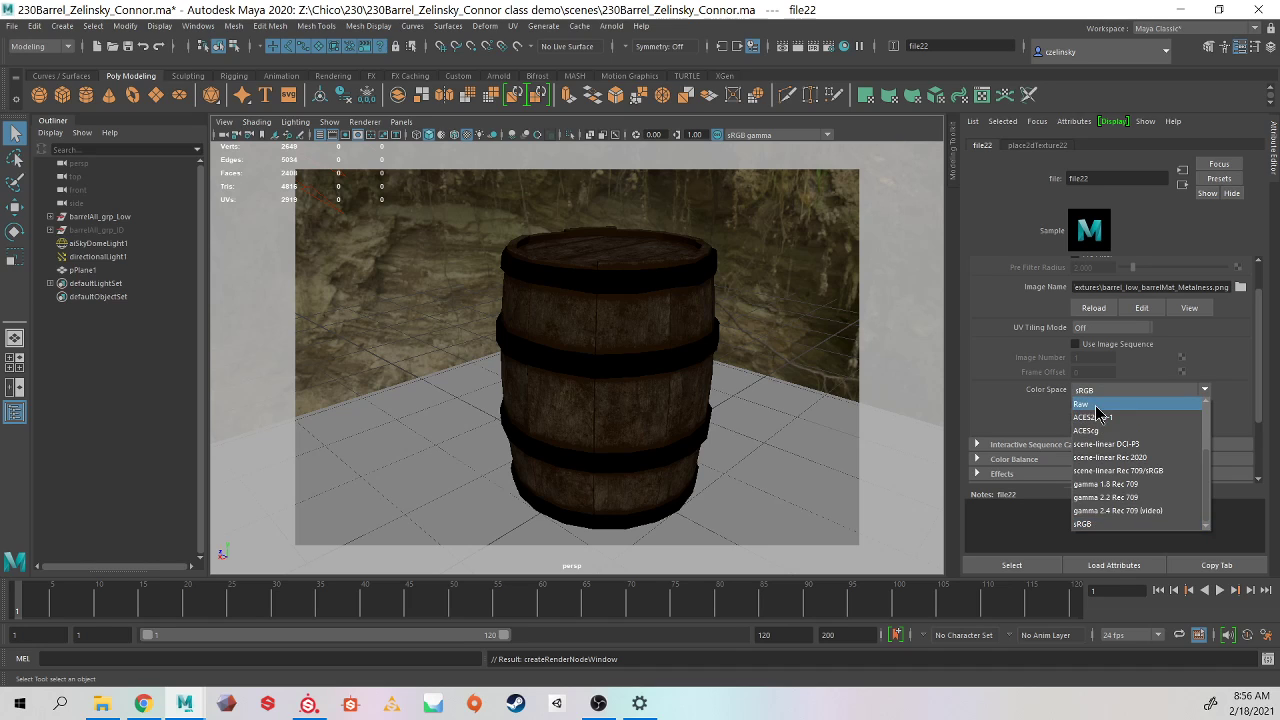
pyautogui.click(1095, 417)
pyautogui.scroll(-4, 1011, 386)
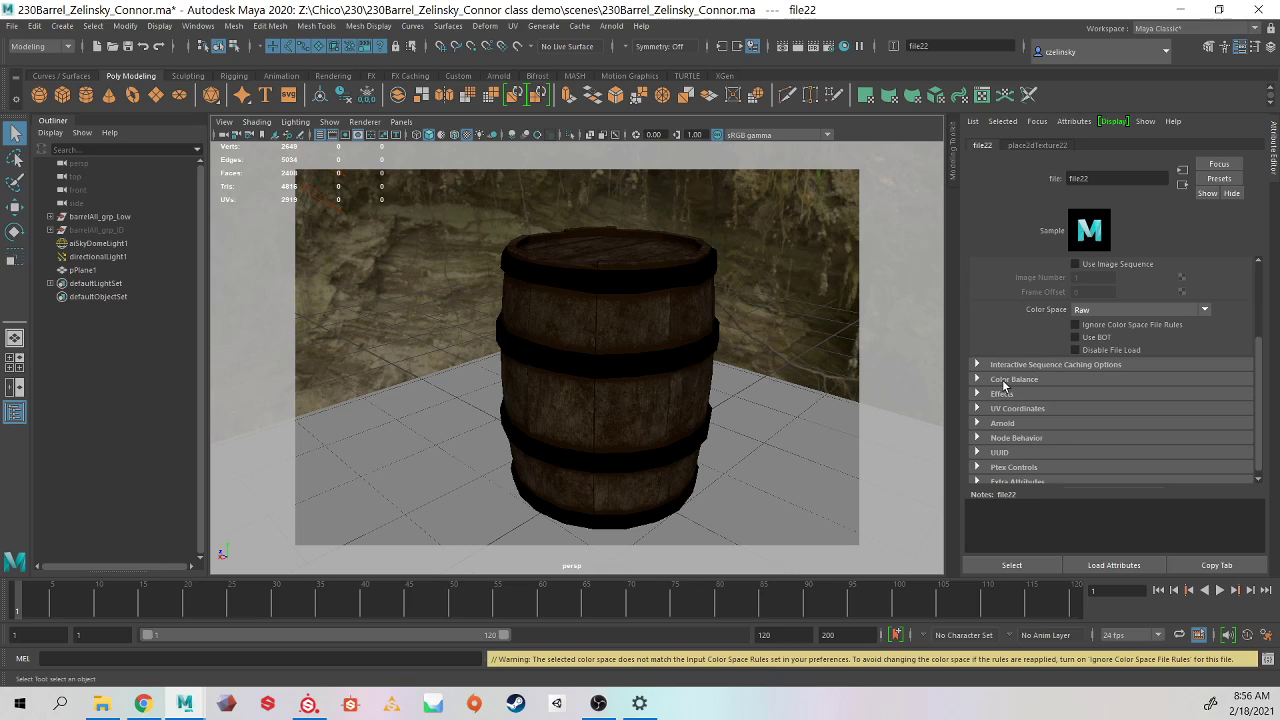
pyautogui.click(1004, 381)
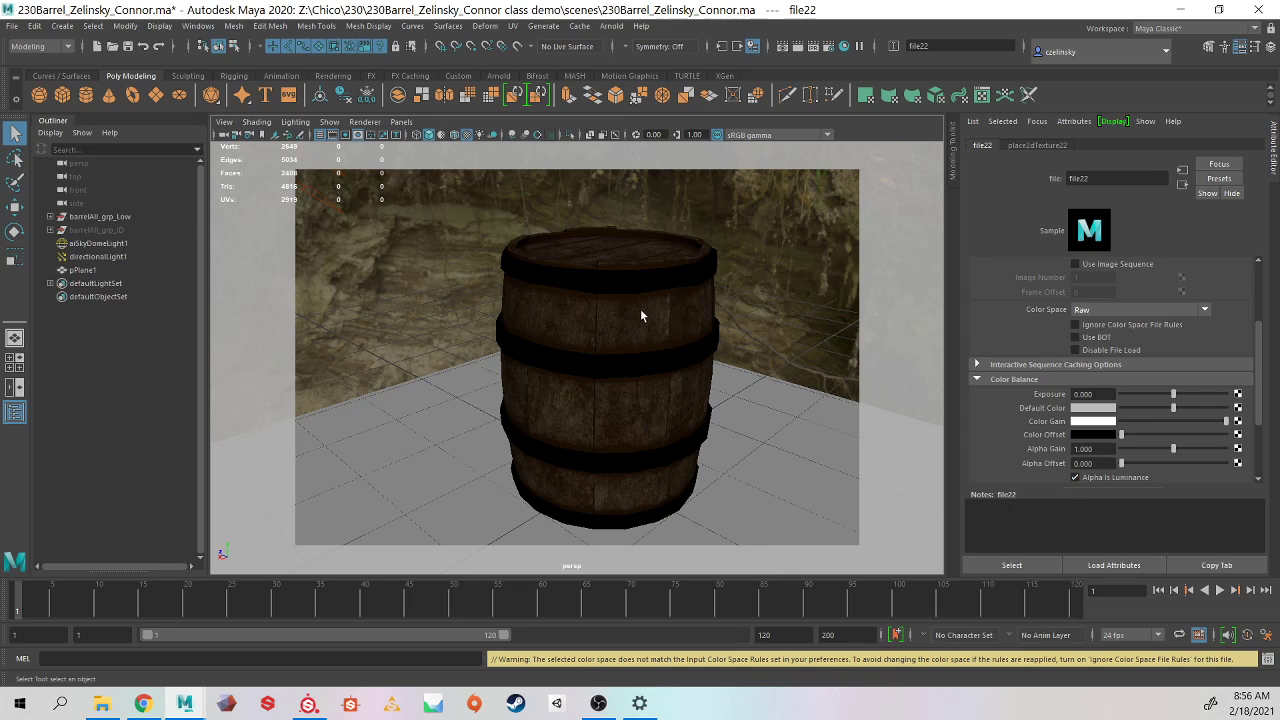
# Step: Connect a File texture to barrelMaterial's specular Roughness and load barrel_low_barrelMat_Roughness.png into it
pyautogui.click(614, 323)
pyautogui.scroll(-2, 1089, 300)
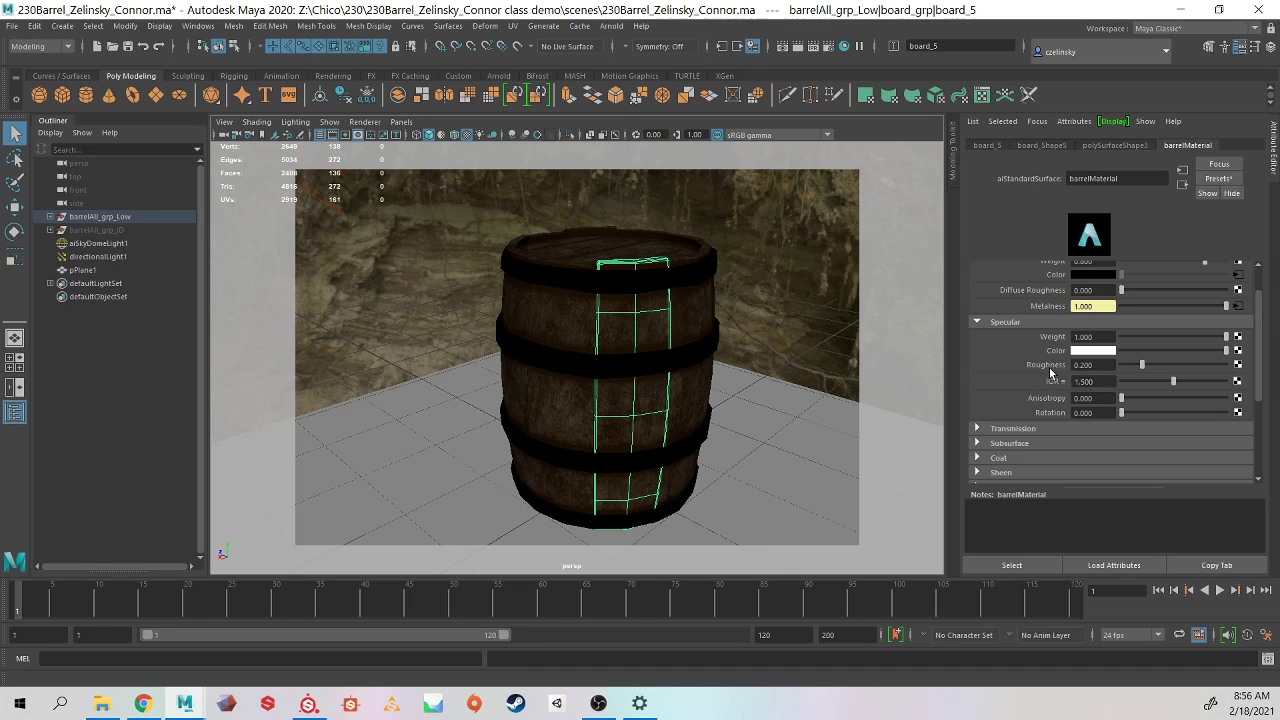
pyautogui.click(1237, 366)
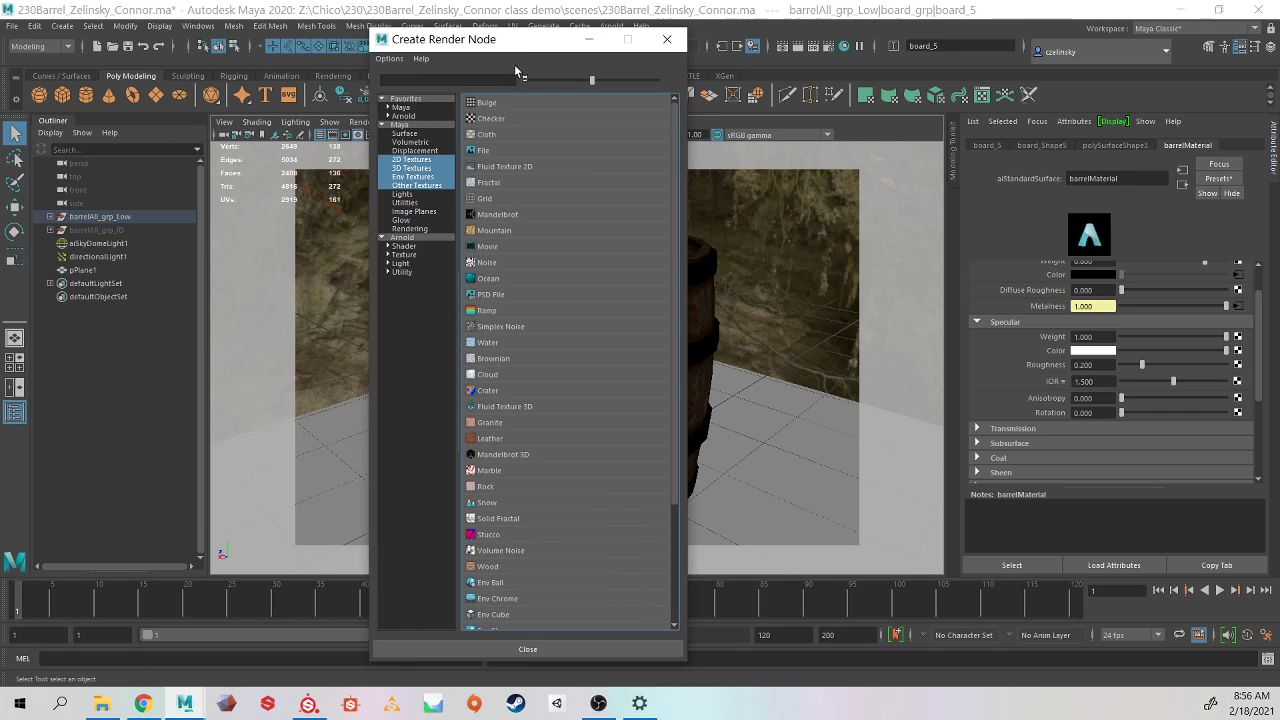
pyautogui.click(492, 157)
pyautogui.scroll(2, 1223, 334)
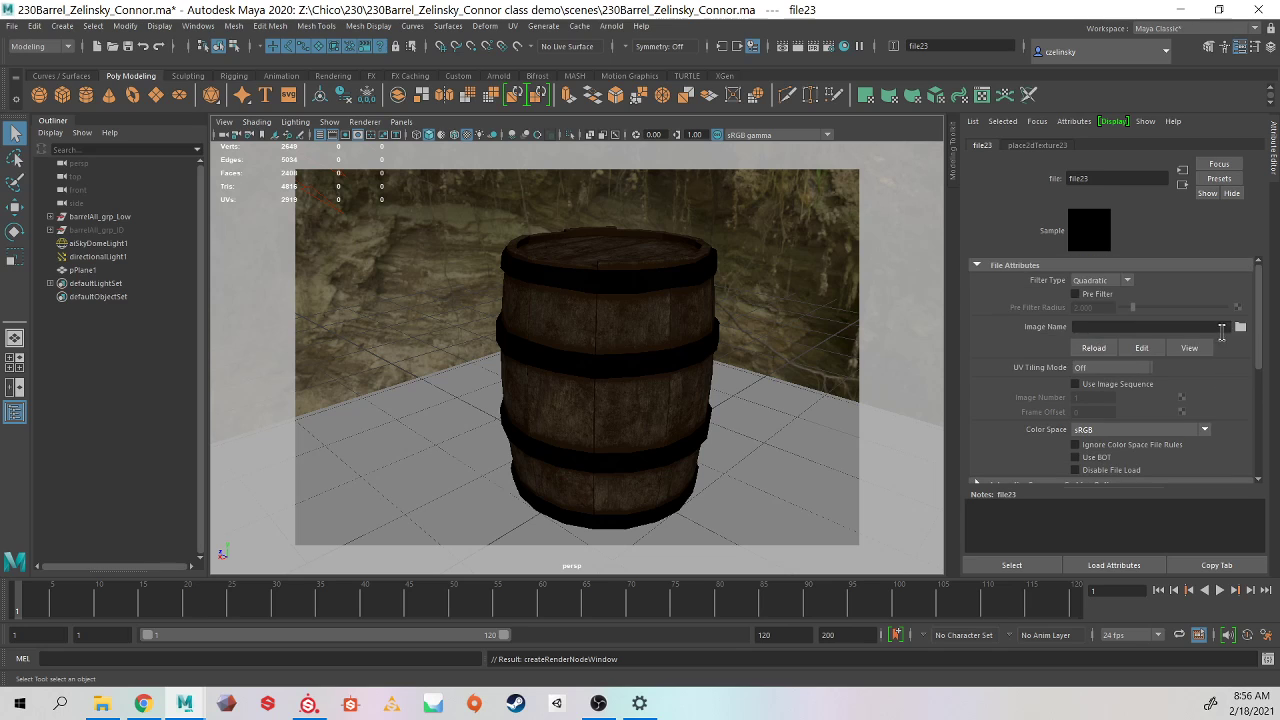
pyautogui.click(1241, 331)
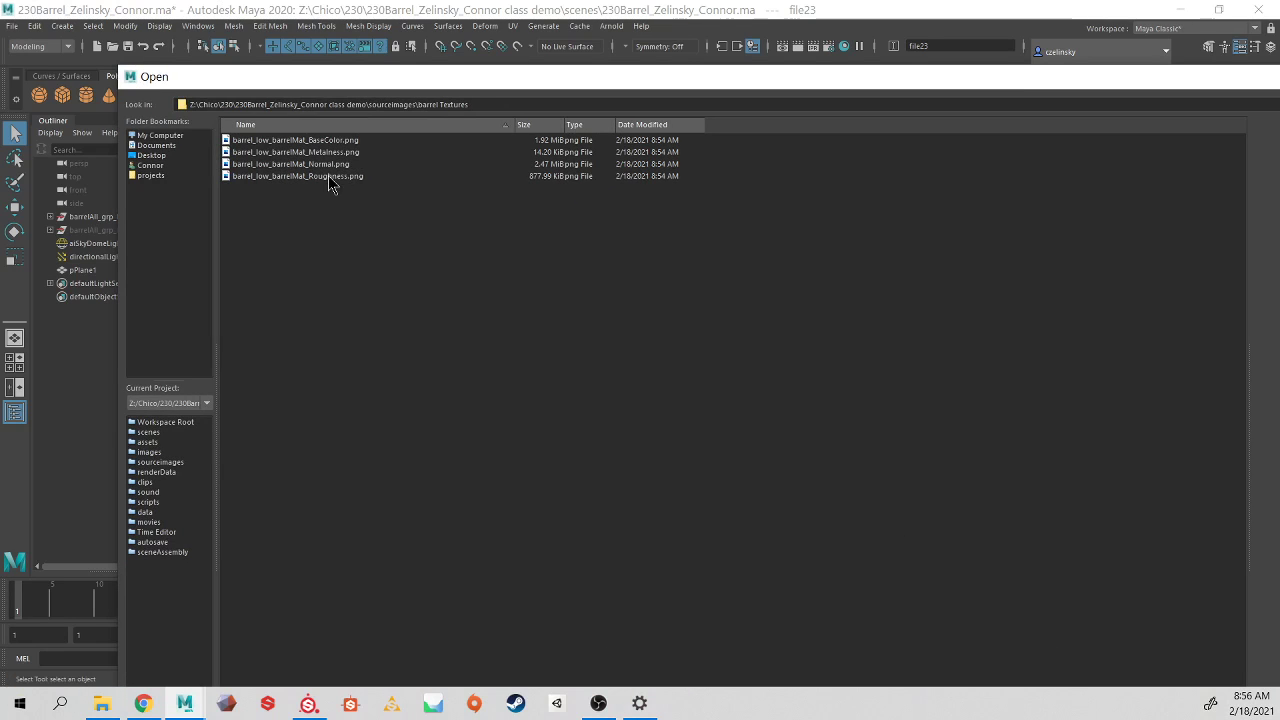
pyautogui.click(324, 175)
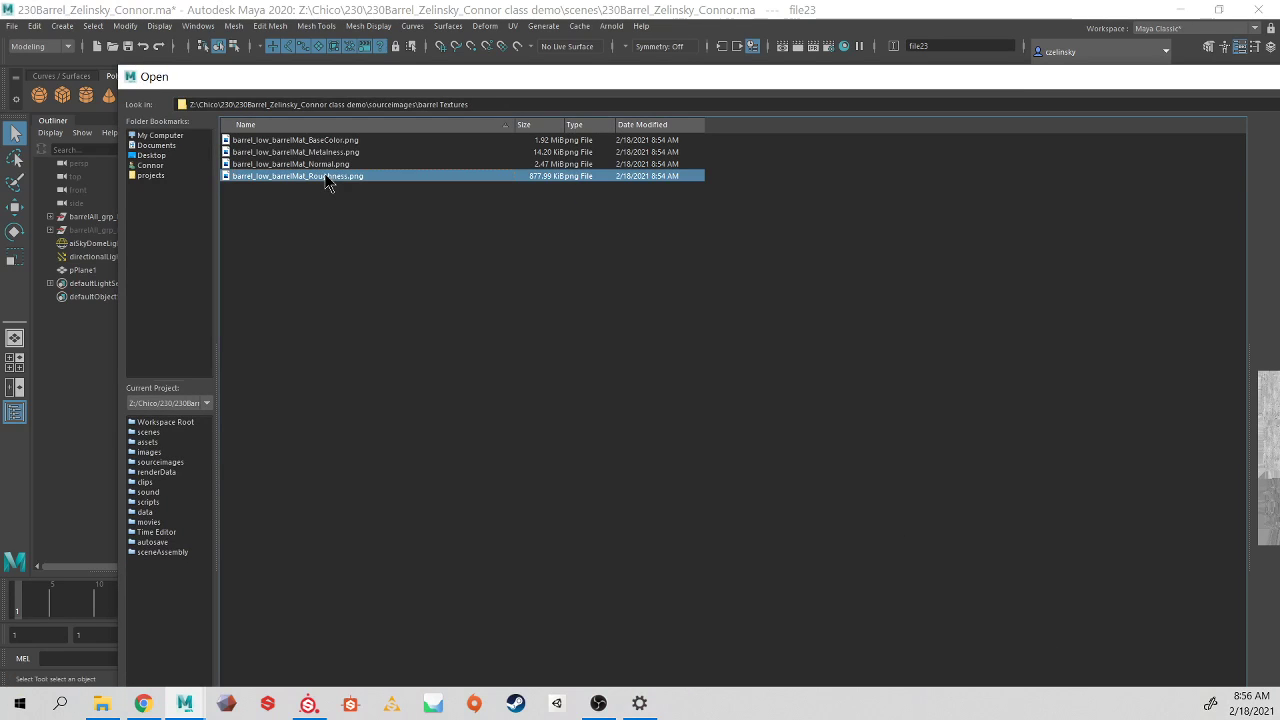
pyautogui.doubleClick(324, 175)
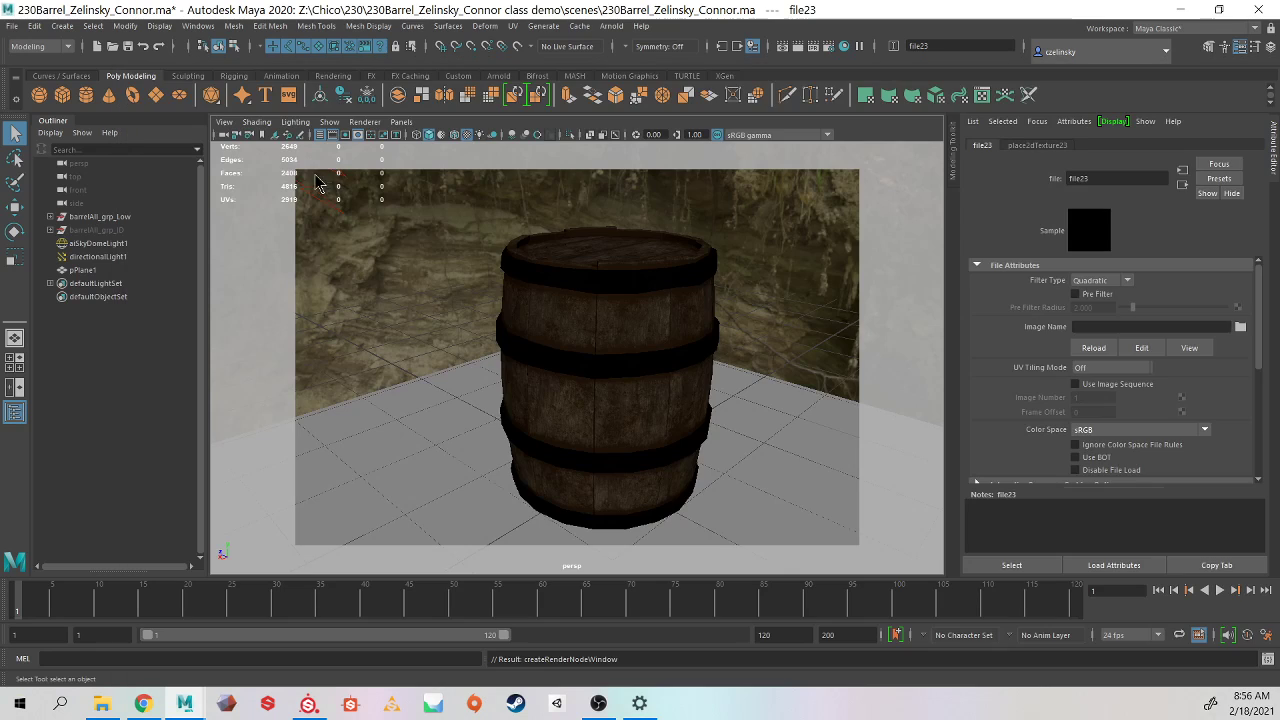
# Step: Set the roughness texture's color space to Raw and turn on Alpha Is Luminance
pyautogui.click(1097, 430)
pyautogui.click(1097, 443)
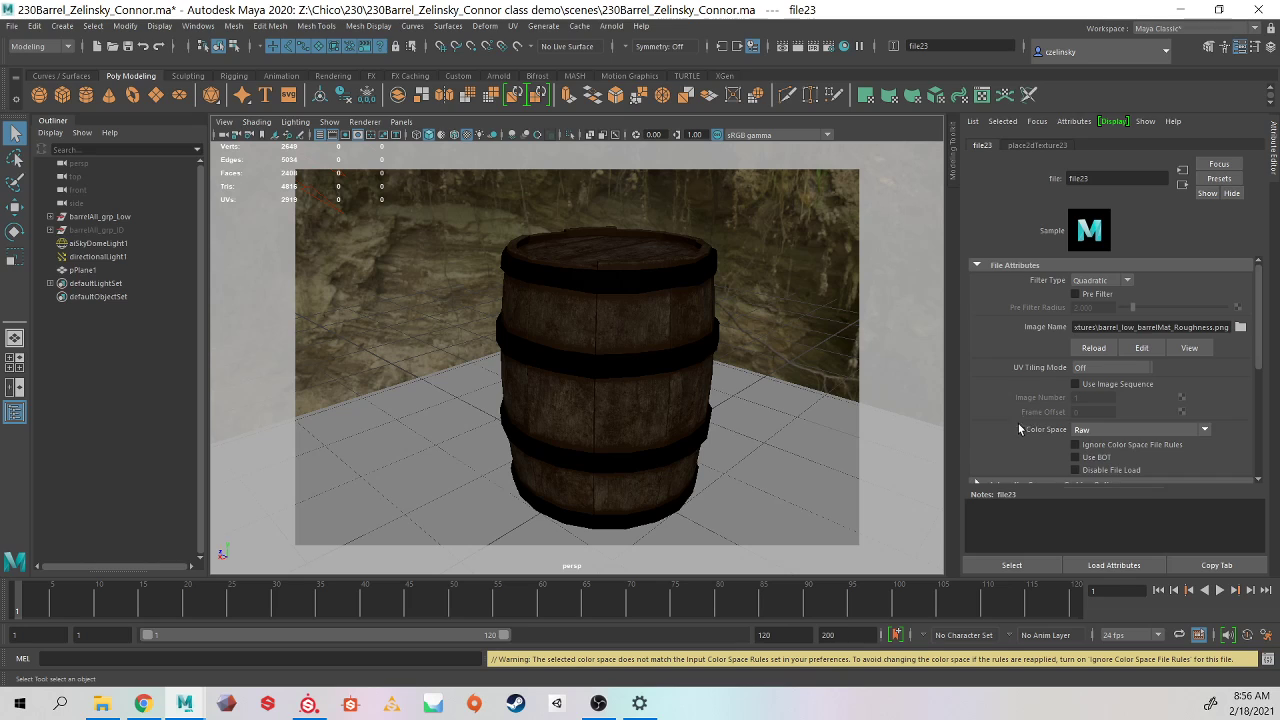
pyautogui.scroll(-2, 1022, 429)
pyautogui.scroll(-2, 1029, 428)
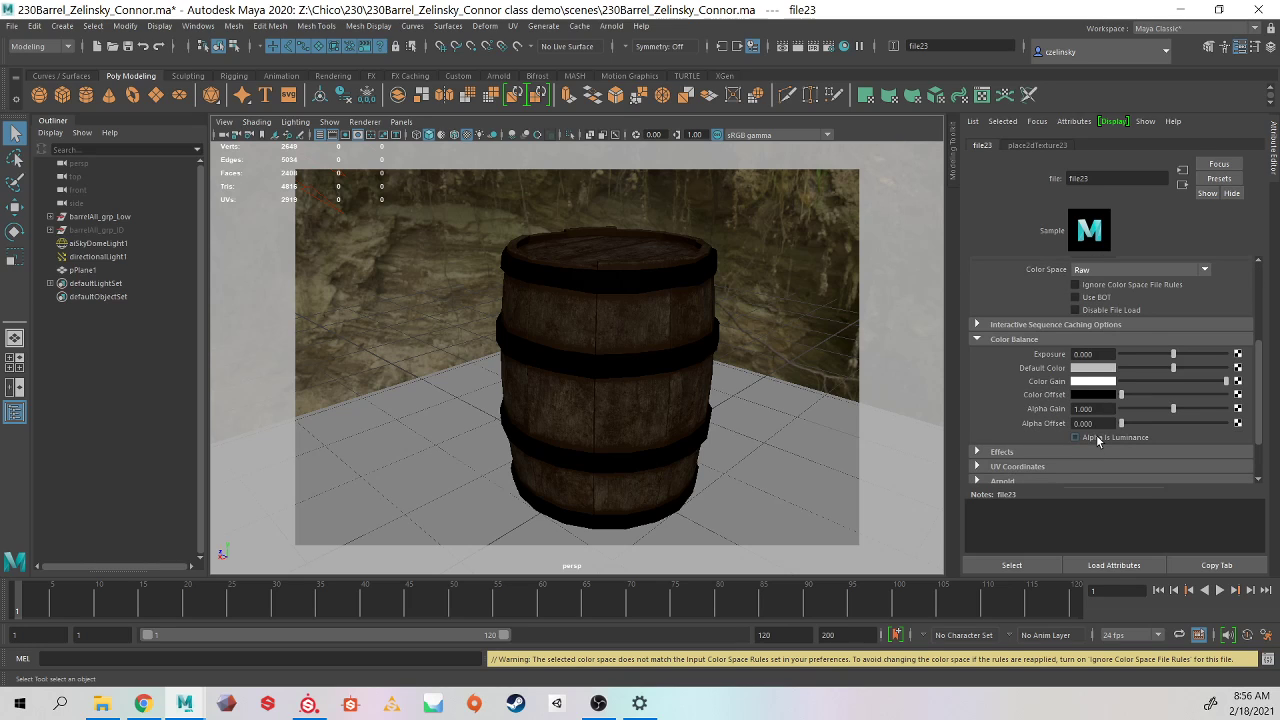
pyautogui.click(1098, 440)
# Step: Connect a File texture to barrelMaterial's geometry Bump Mapping and set the bump node's use to Tangent Space Normals
pyautogui.click(649, 313)
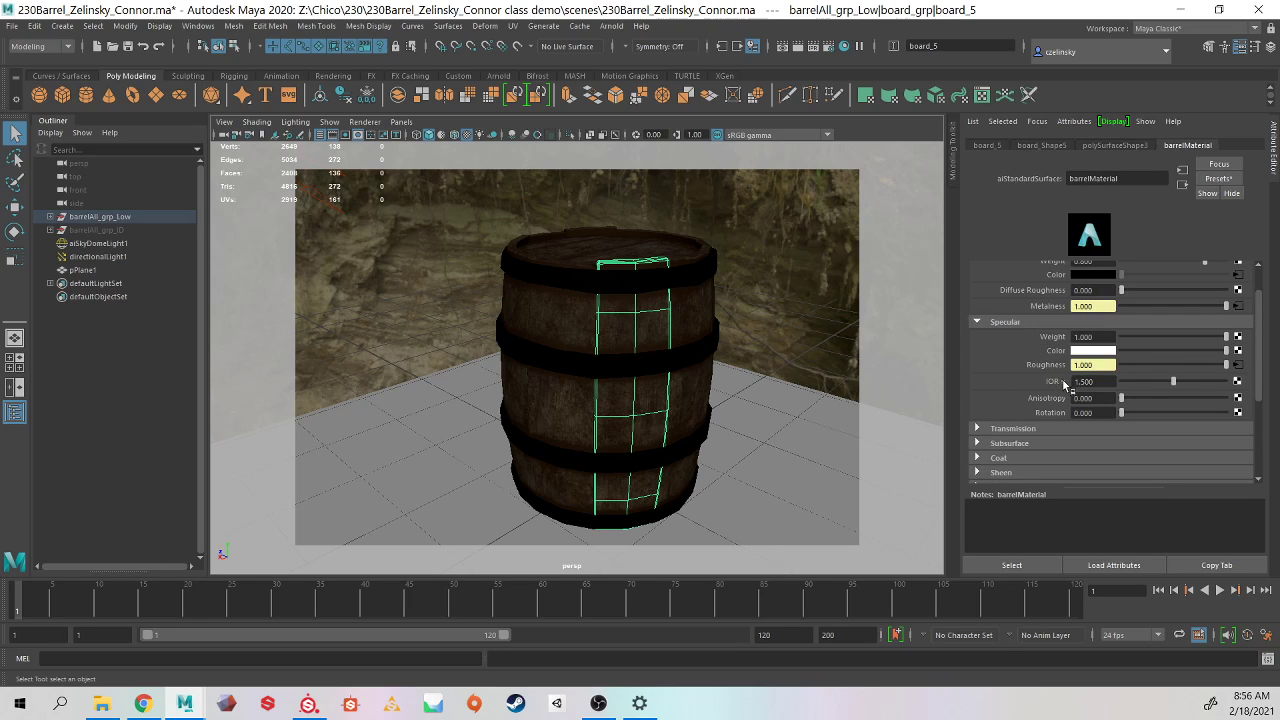
pyautogui.scroll(-3, 1010, 320)
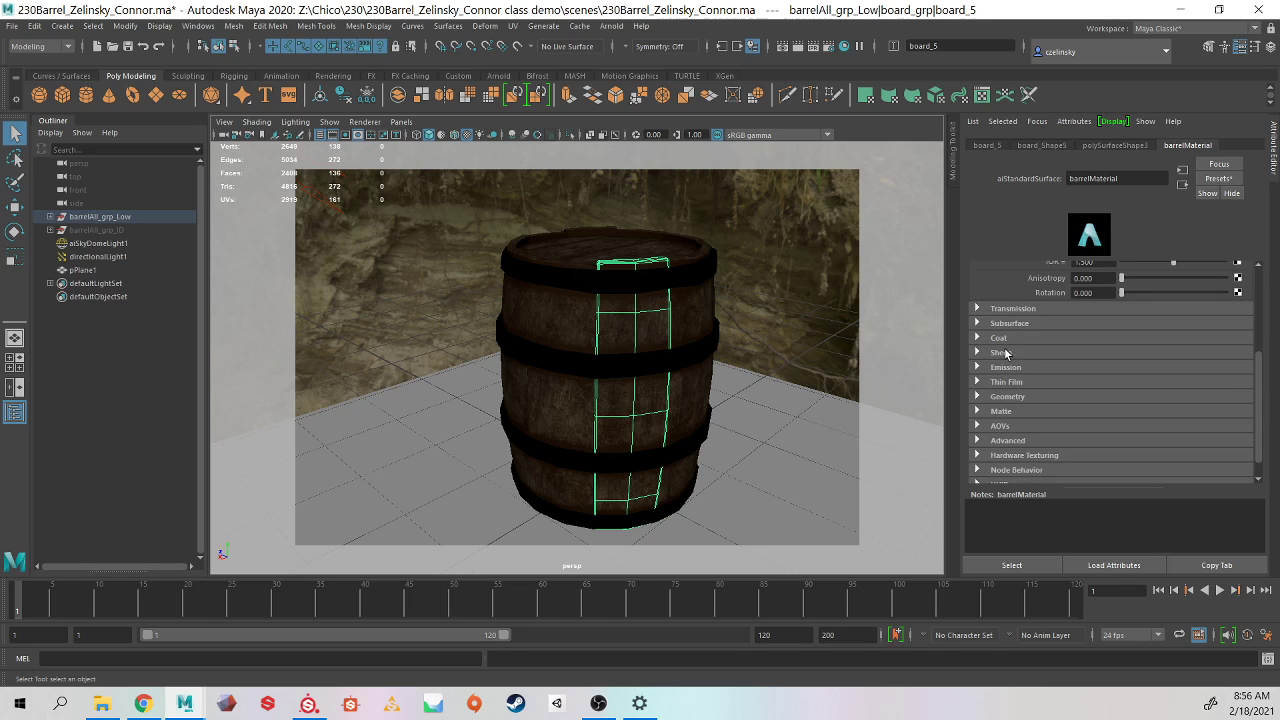
pyautogui.click(1006, 397)
pyautogui.scroll(-2, 1012, 390)
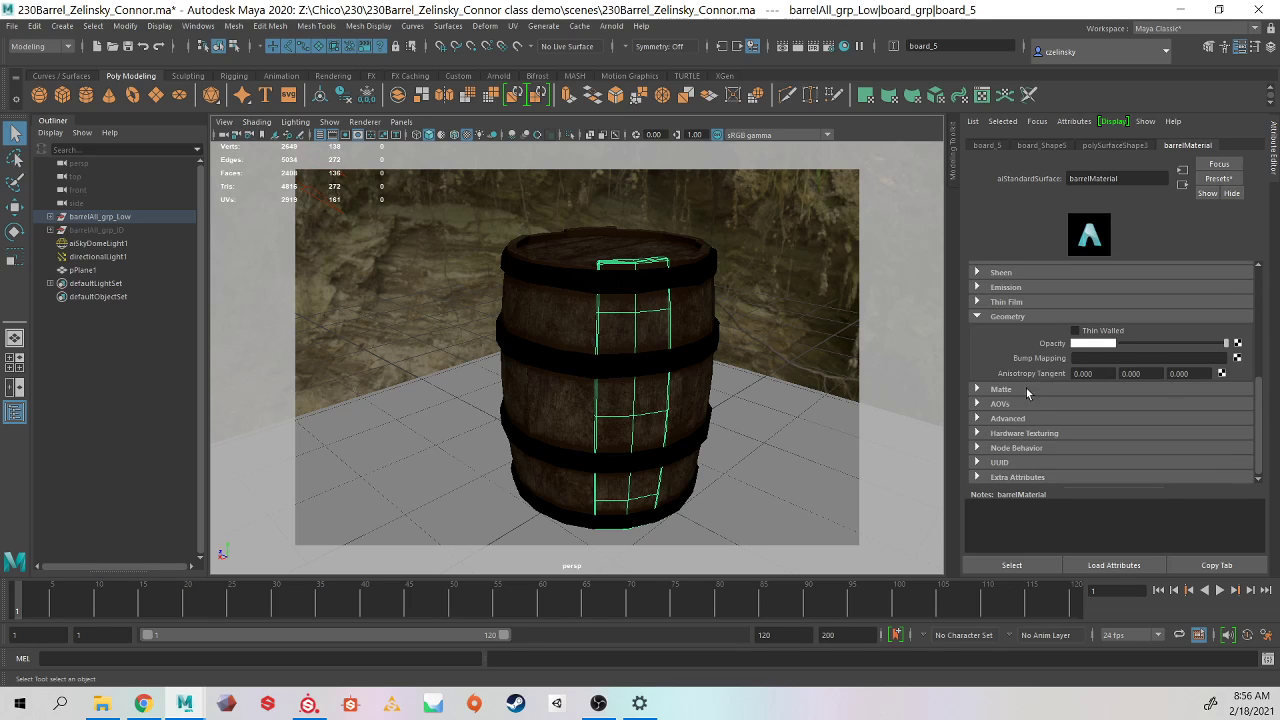
pyautogui.click(1238, 358)
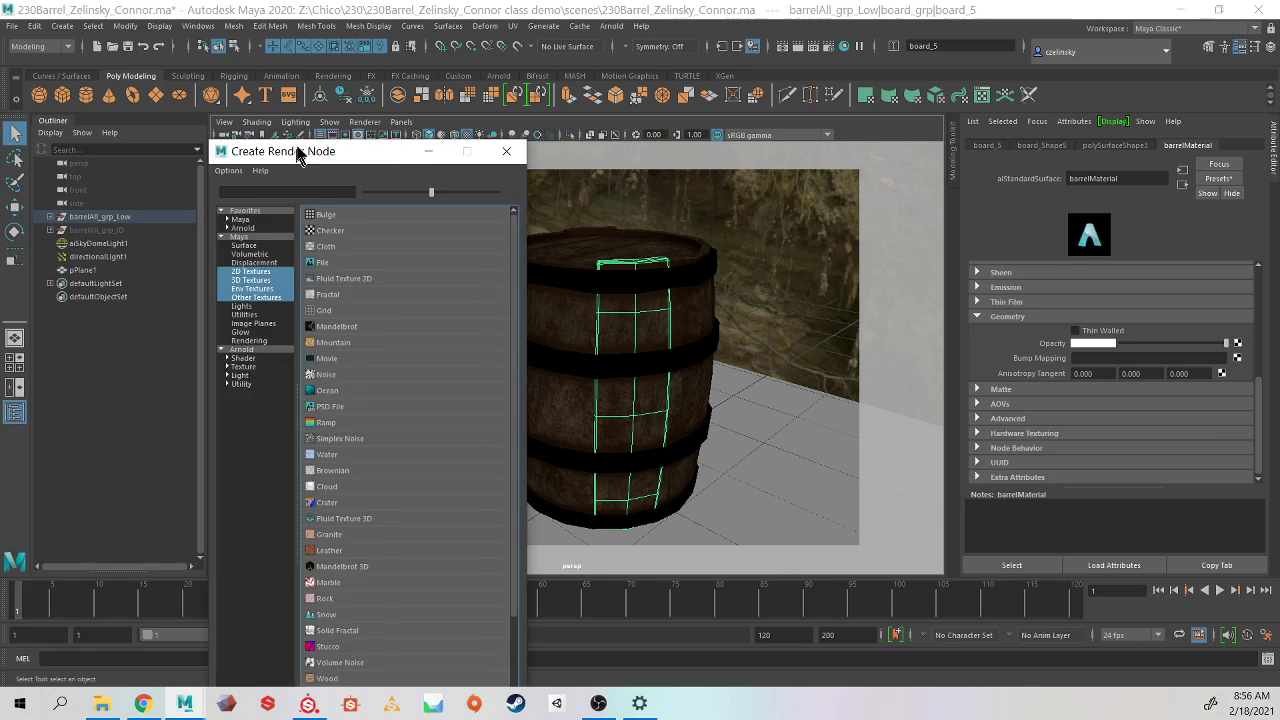
pyautogui.click(393, 186)
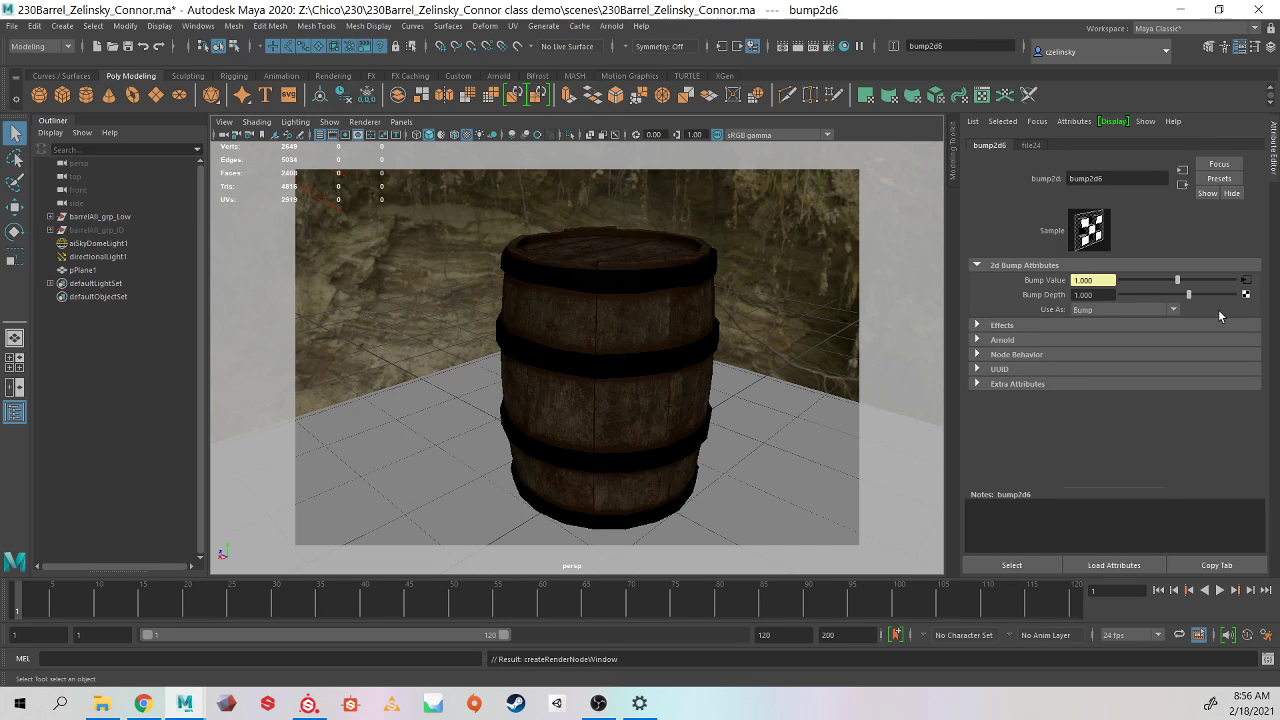
pyautogui.click(1093, 310)
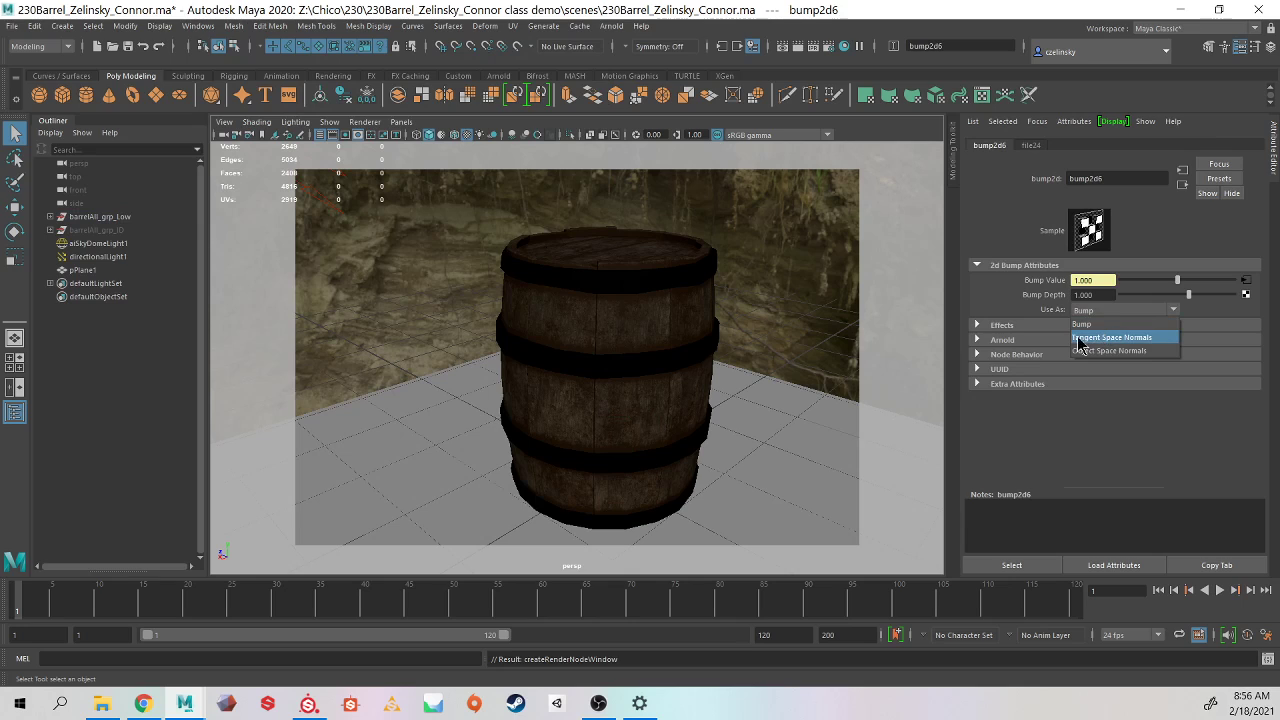
pyautogui.click(1124, 338)
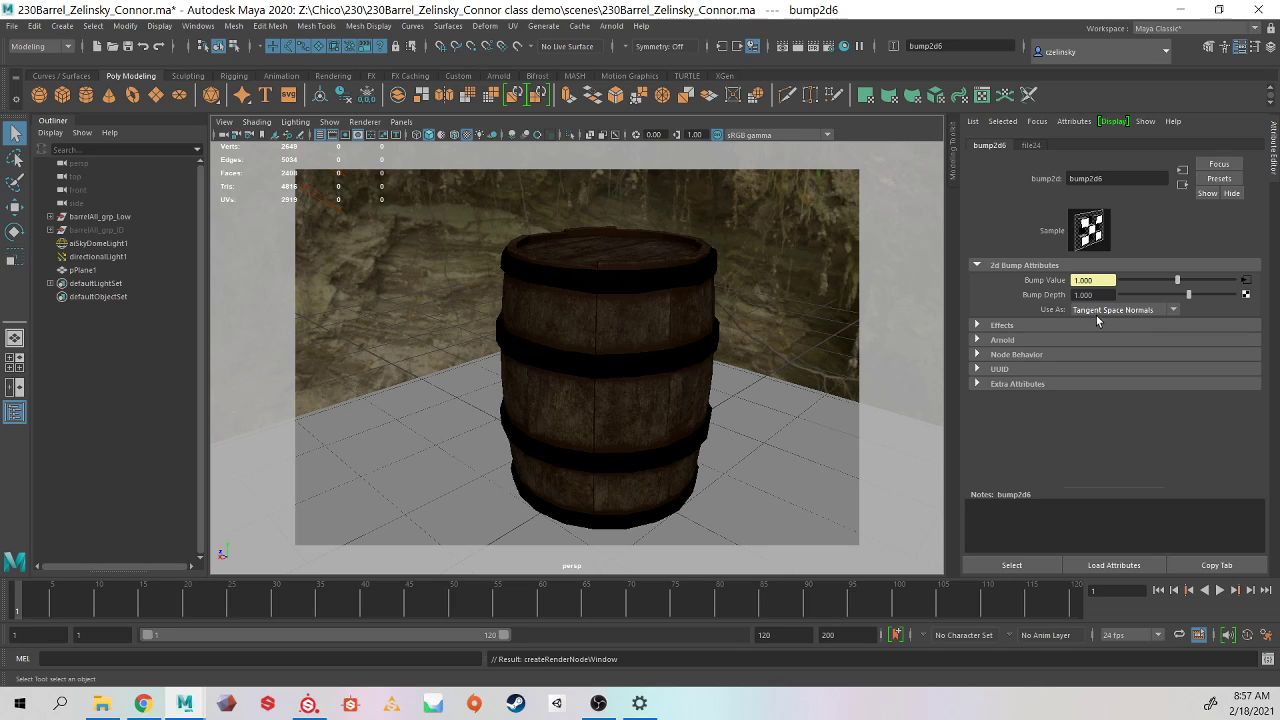
# Step: Load barrel_low_barrelMat_Normal.png into the bump node's file texture, set its color space to Raw, and check its Alpha Is Luminance setting
pyautogui.click(1032, 146)
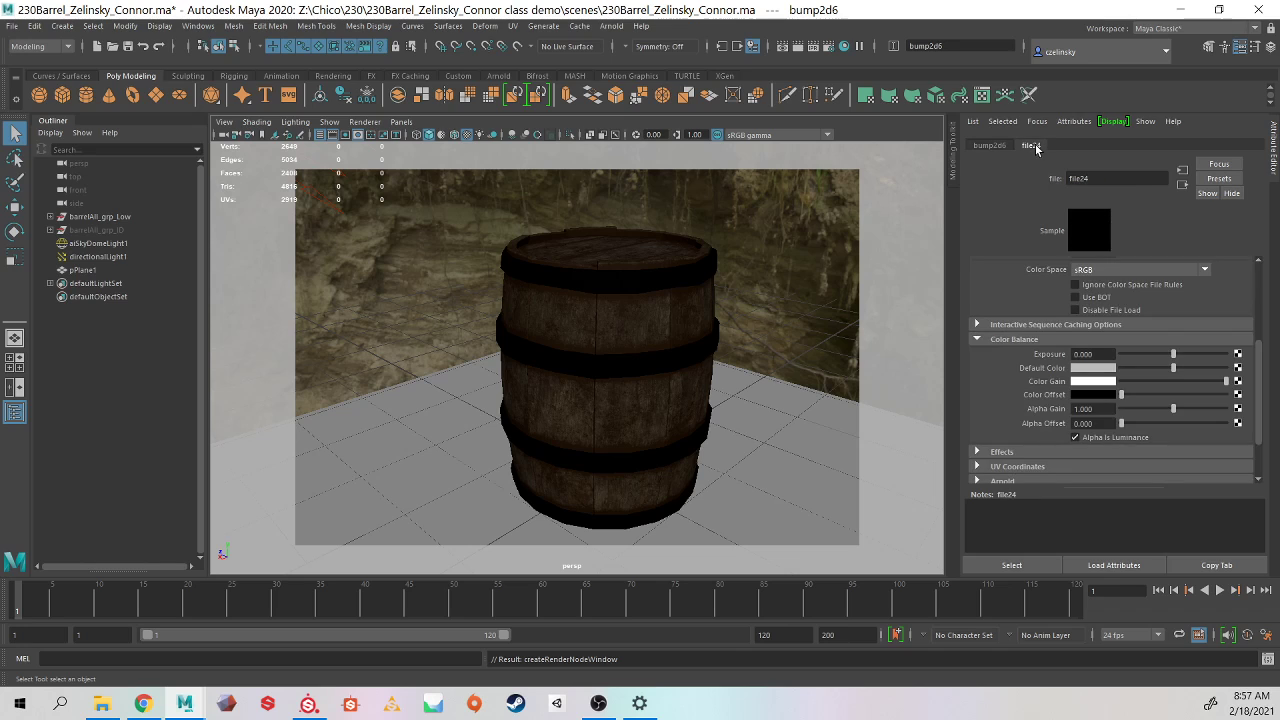
pyautogui.scroll(3, 1123, 358)
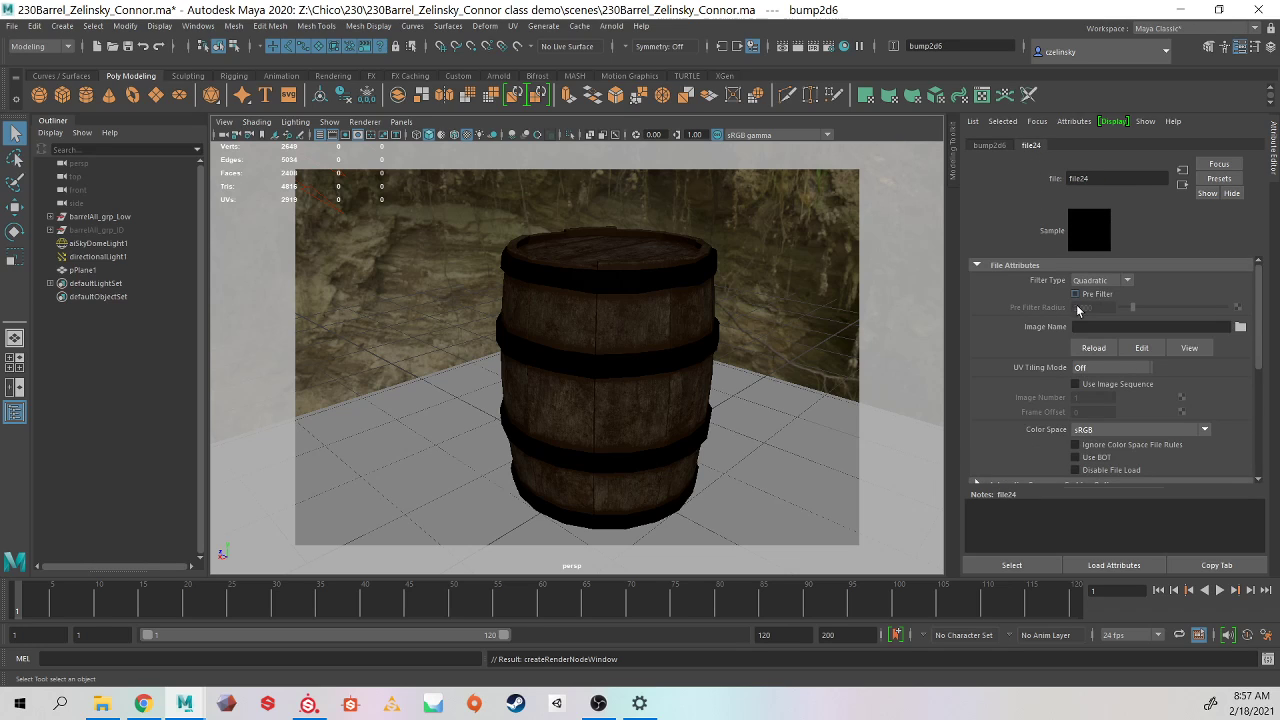
pyautogui.click(1240, 327)
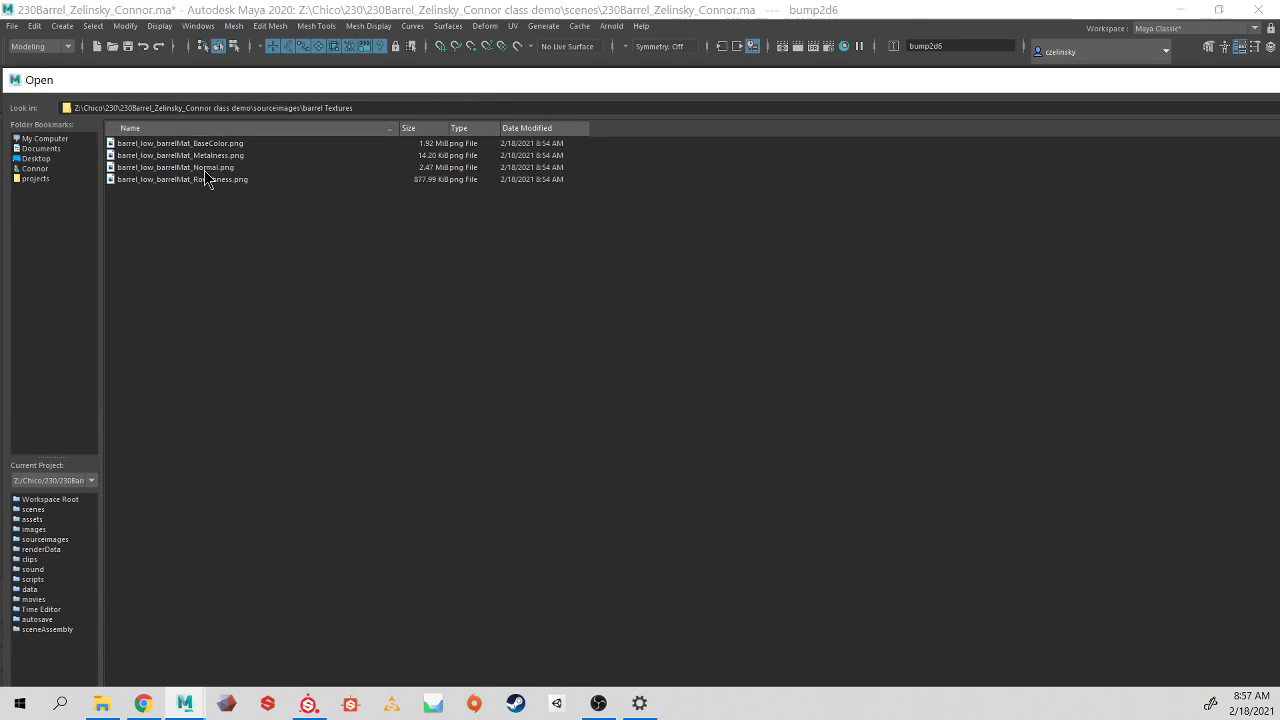
pyautogui.click(204, 168)
pyautogui.doubleClick(209, 167)
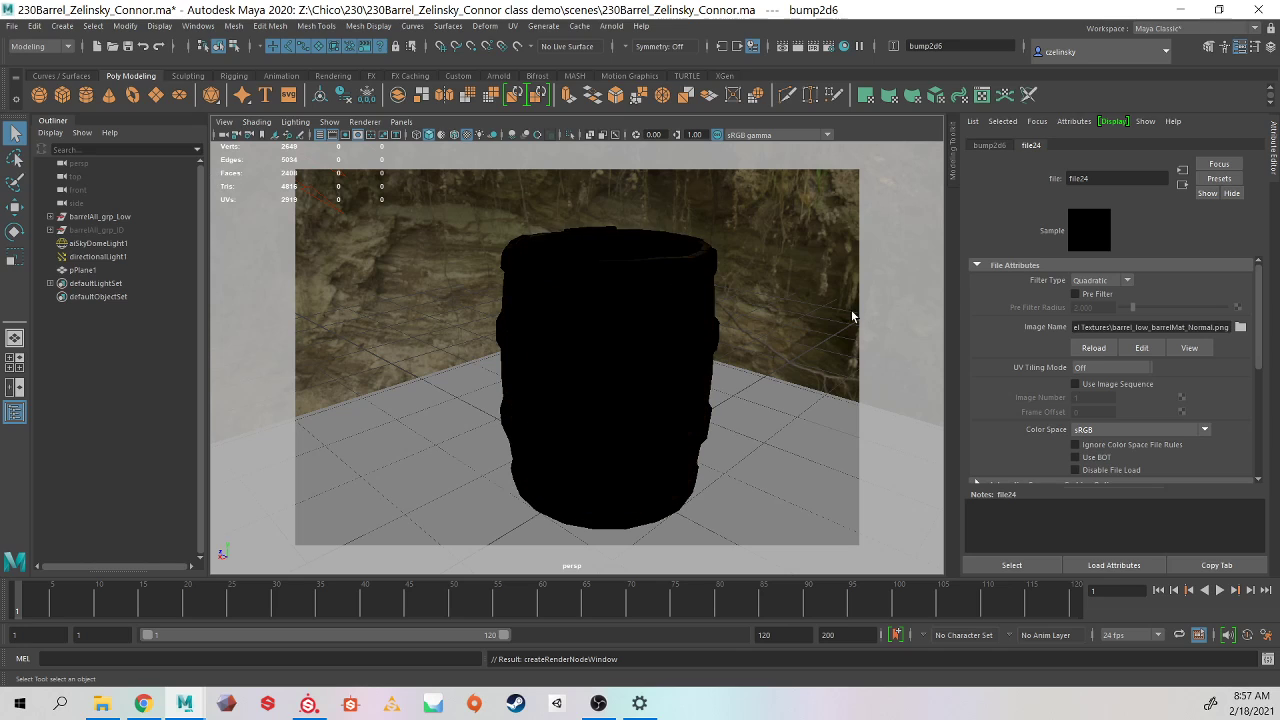
pyautogui.click(1099, 433)
pyautogui.click(1122, 446)
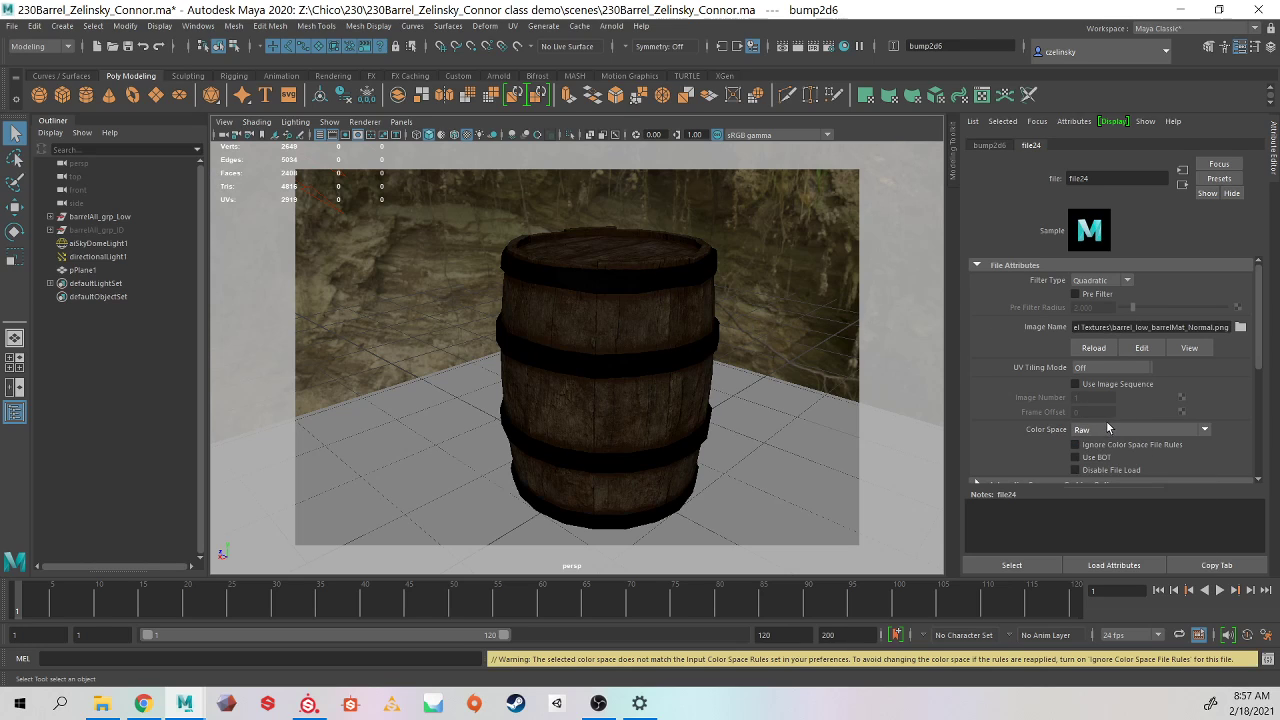
pyautogui.scroll(-3, 1104, 426)
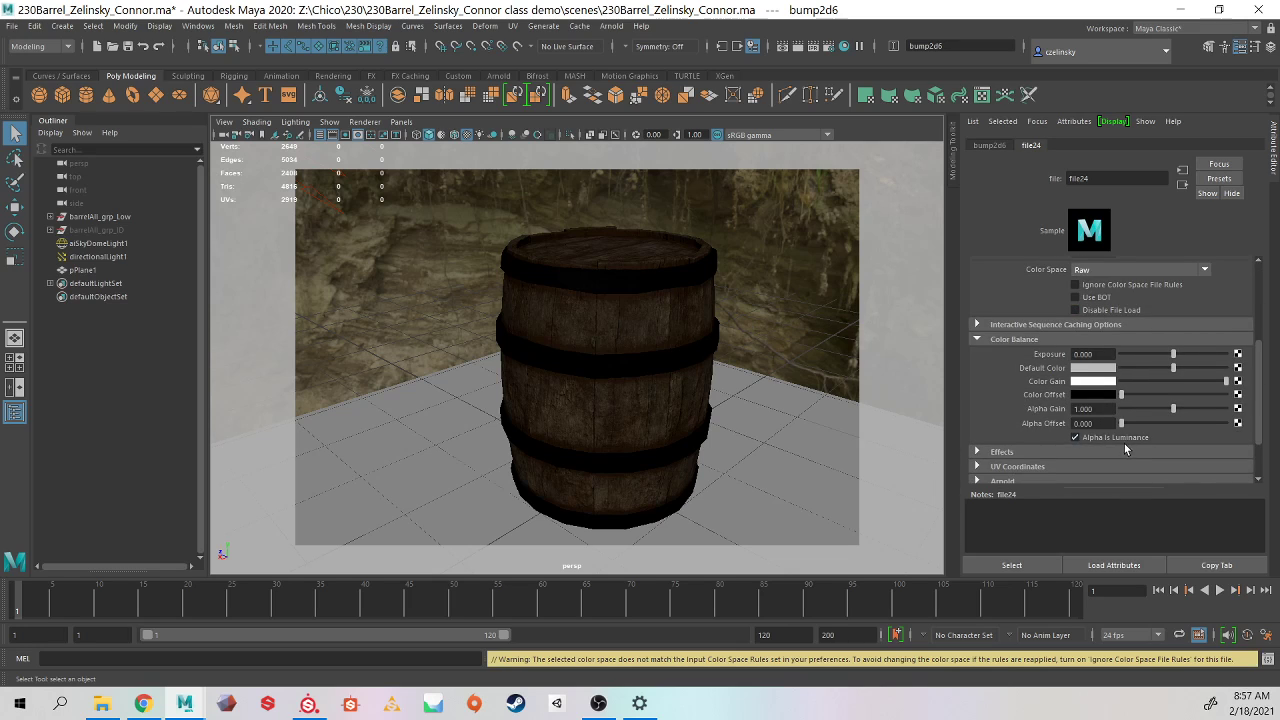
pyautogui.scroll(3, 1115, 428)
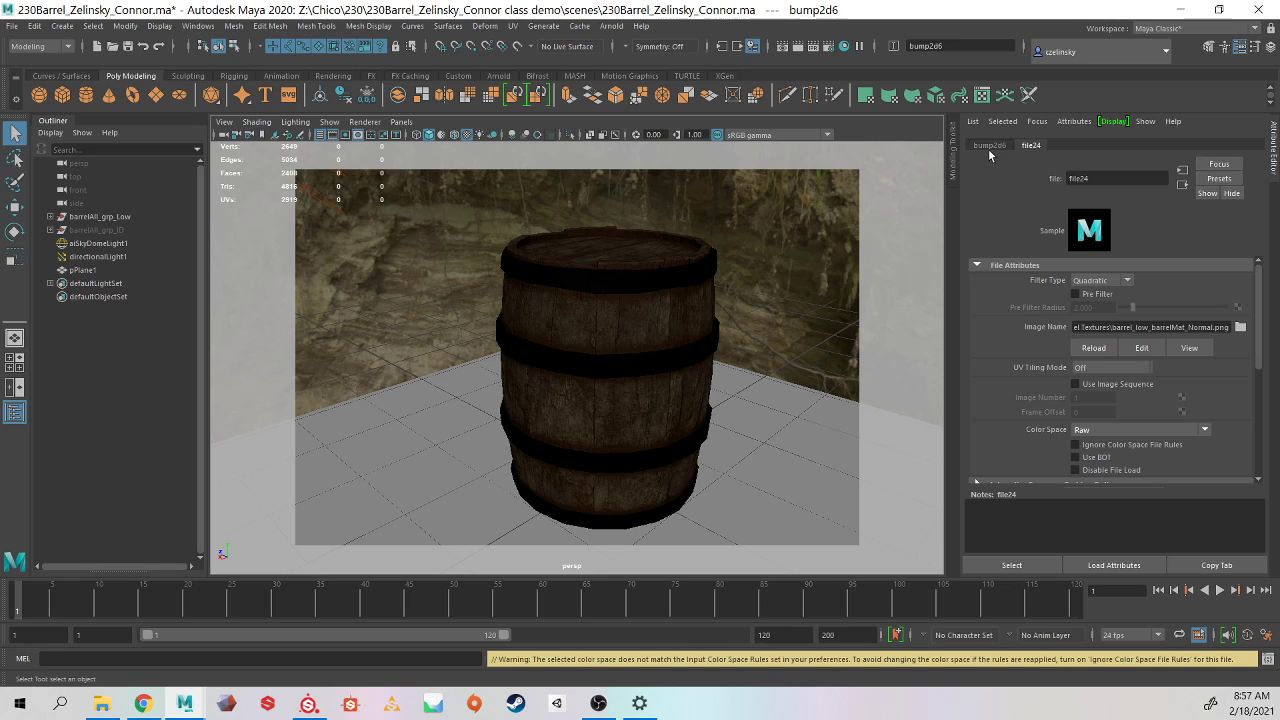
# Step: Examine the attributes of the sky dome light and then the directional light
pyautogui.keyDown('alt'); pyautogui.moveTo(451, 363); pyautogui.dragTo(746, 323); pyautogui.keyUp('alt')
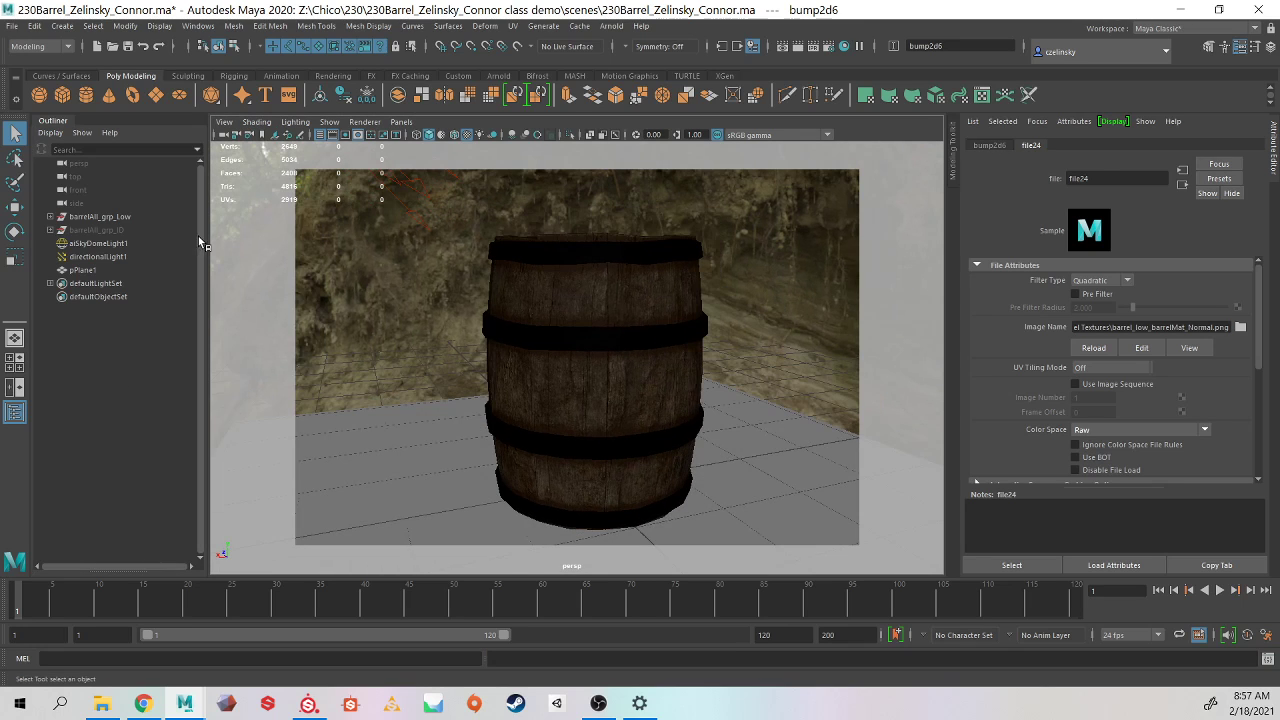
pyautogui.click(132, 245)
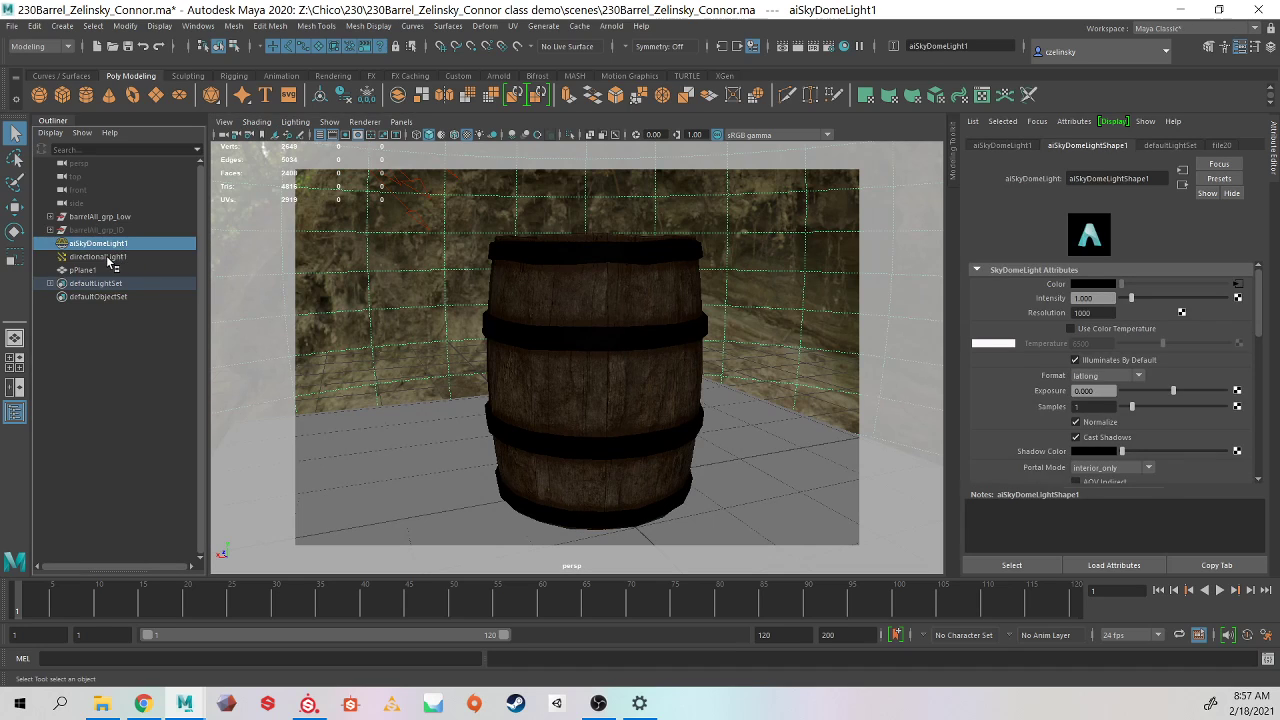
pyautogui.click(110, 258)
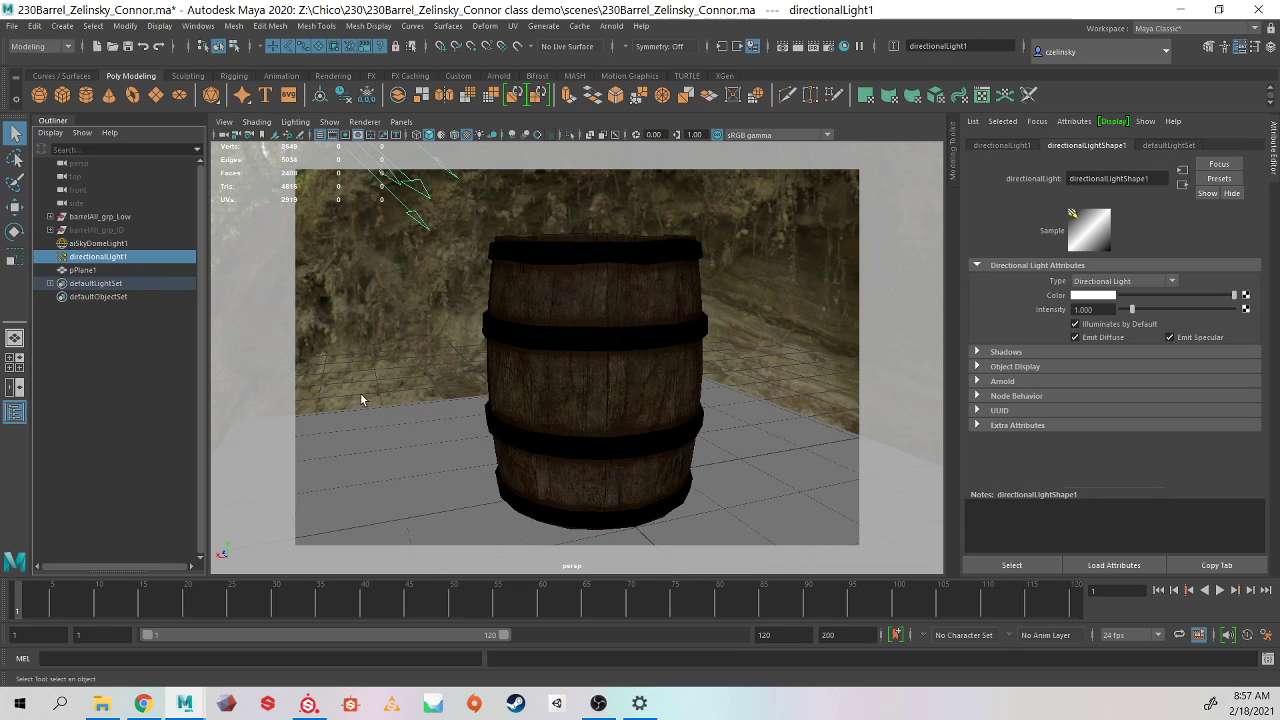
# Step: Show the barrel with scene lighting in the viewport and select the sky dome light surrounding it
pyautogui.scroll(5, 530, 311)
pyautogui.scroll(-5, 520, 297)
pyautogui.press('7')
pyautogui.keyDown('alt'); pyautogui.moveTo(380, 268); pyautogui.dragTo(650, 187); pyautogui.keyUp('alt')
pyautogui.click(426, 251)
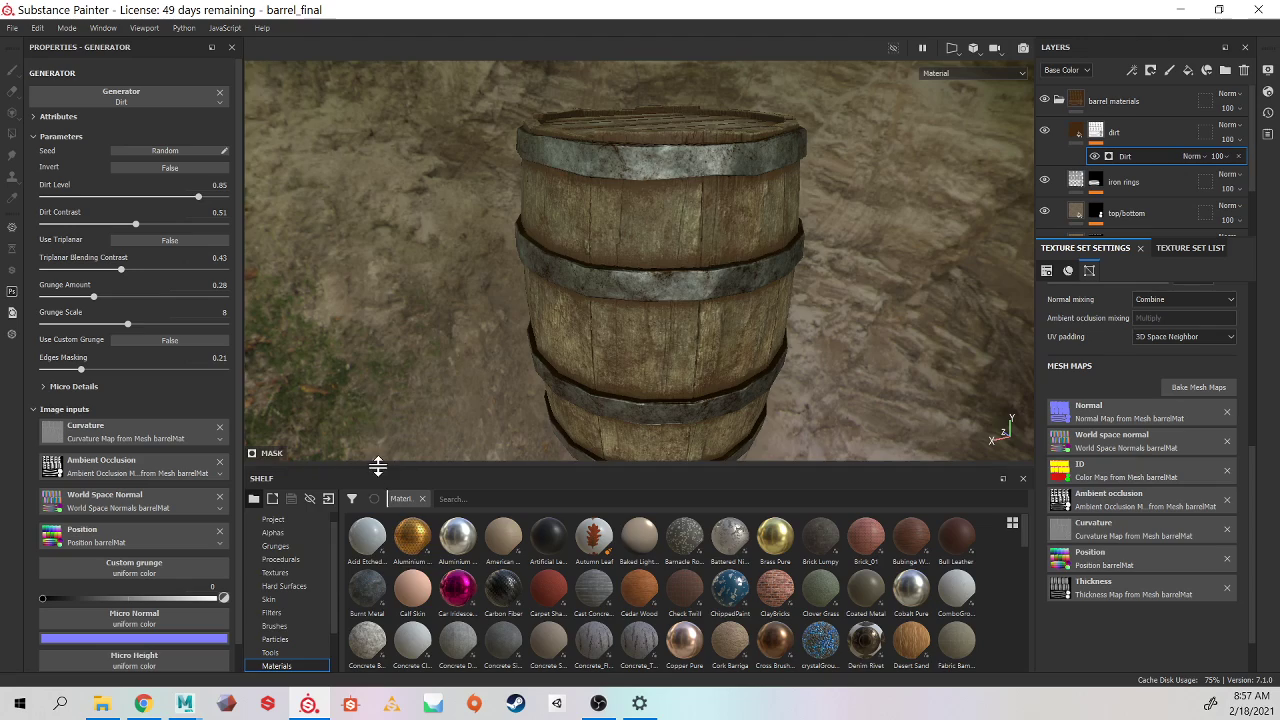
# Step: In Substance Painter, enlarge the shelf, display the Environments category and reveal the Cave Entry Forest resource in File Explorer
pyautogui.moveTo(378, 466); pyautogui.dragTo(394, 312)
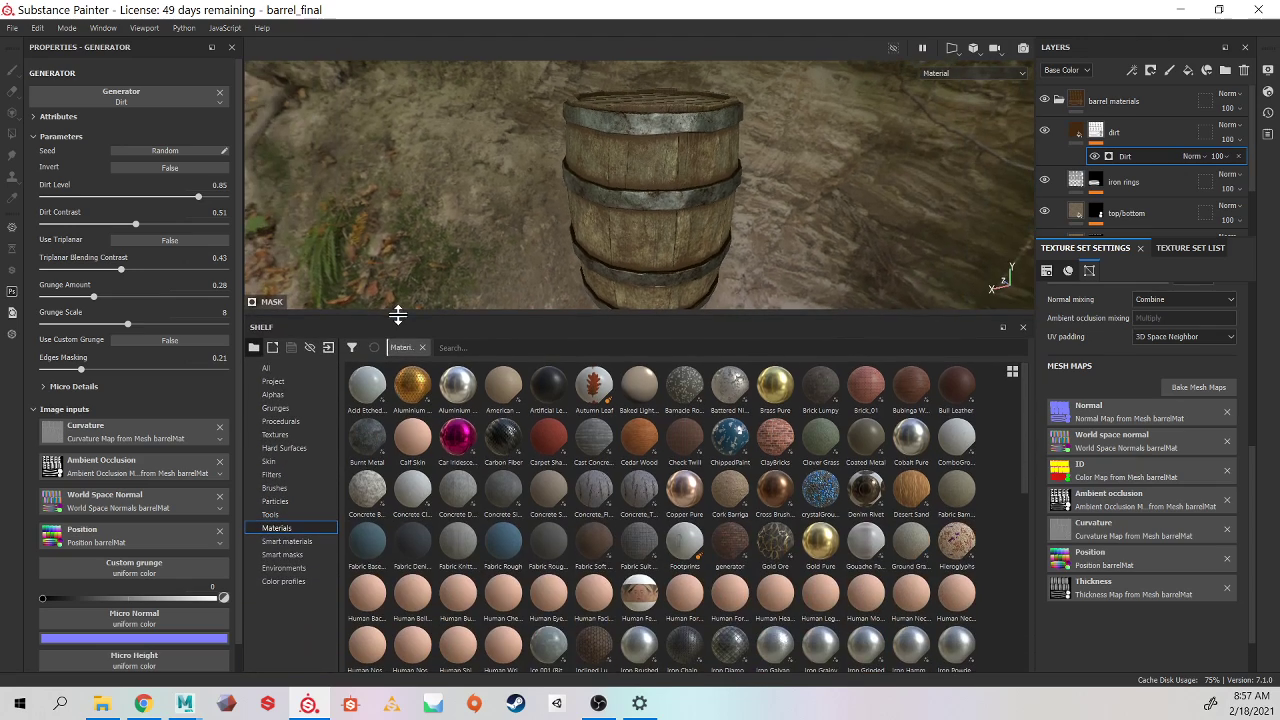
pyautogui.click(285, 568)
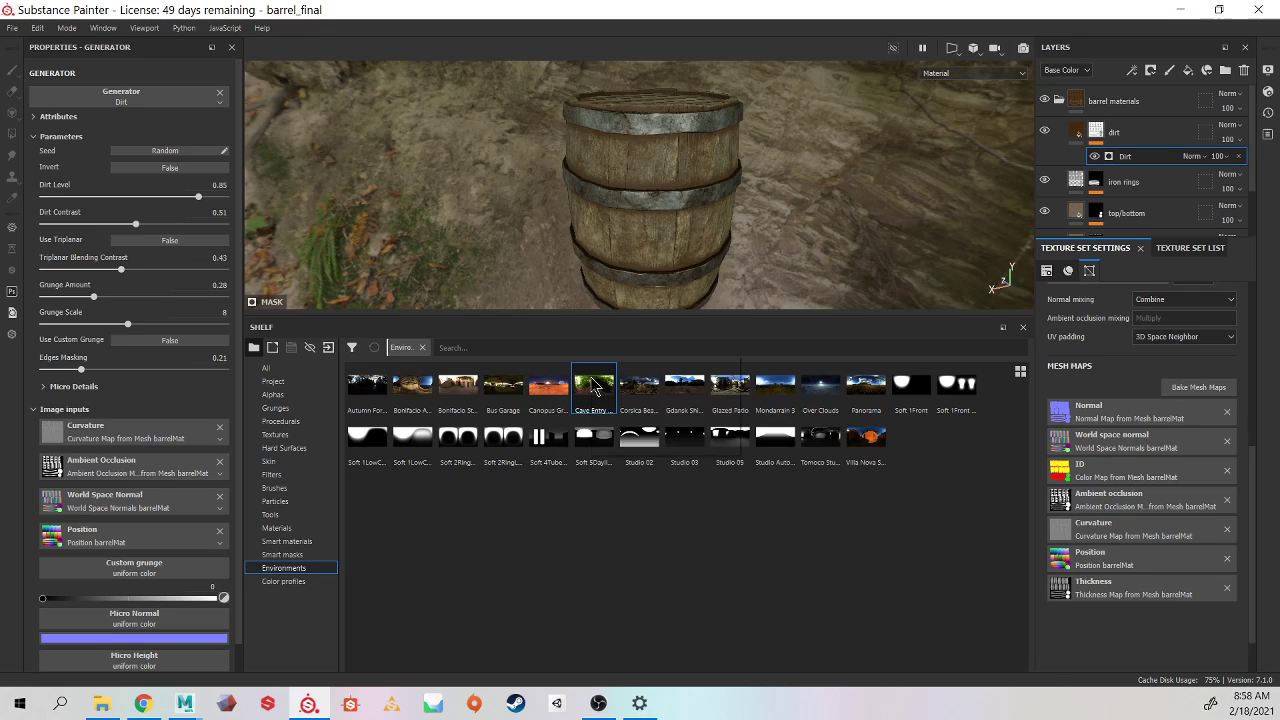
pyautogui.rightClick(593, 385)
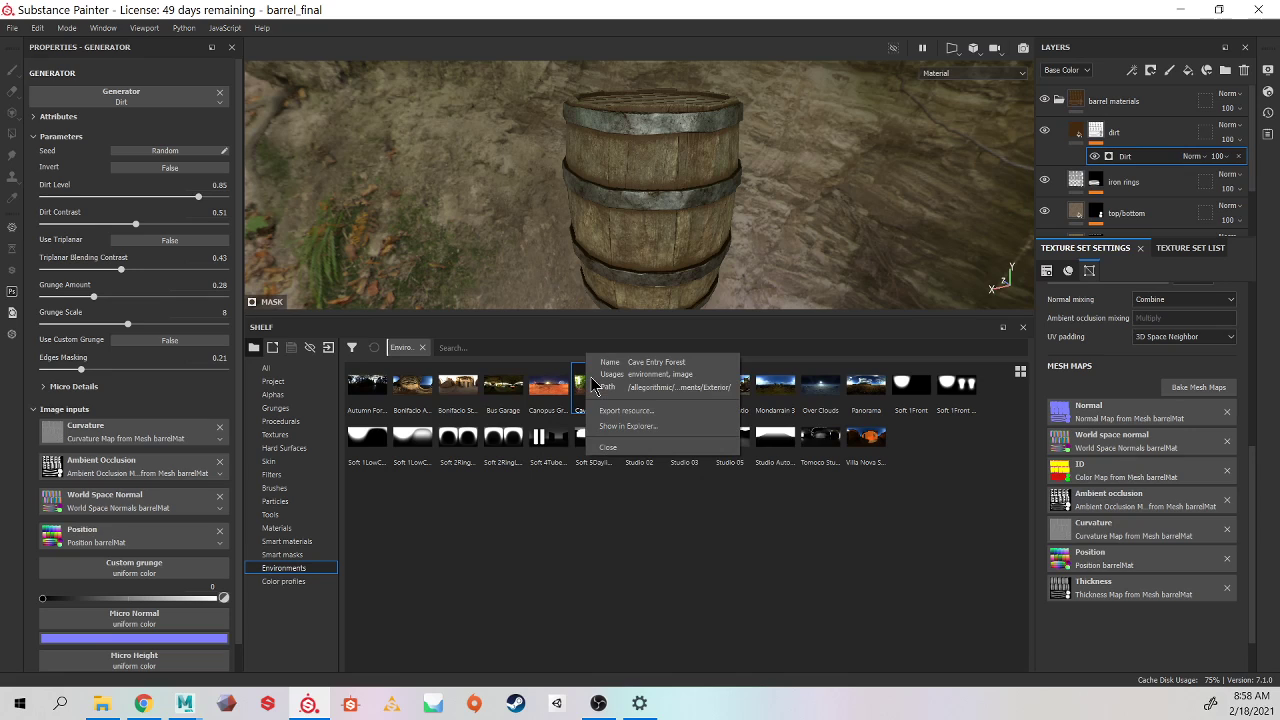
pyautogui.click(612, 427)
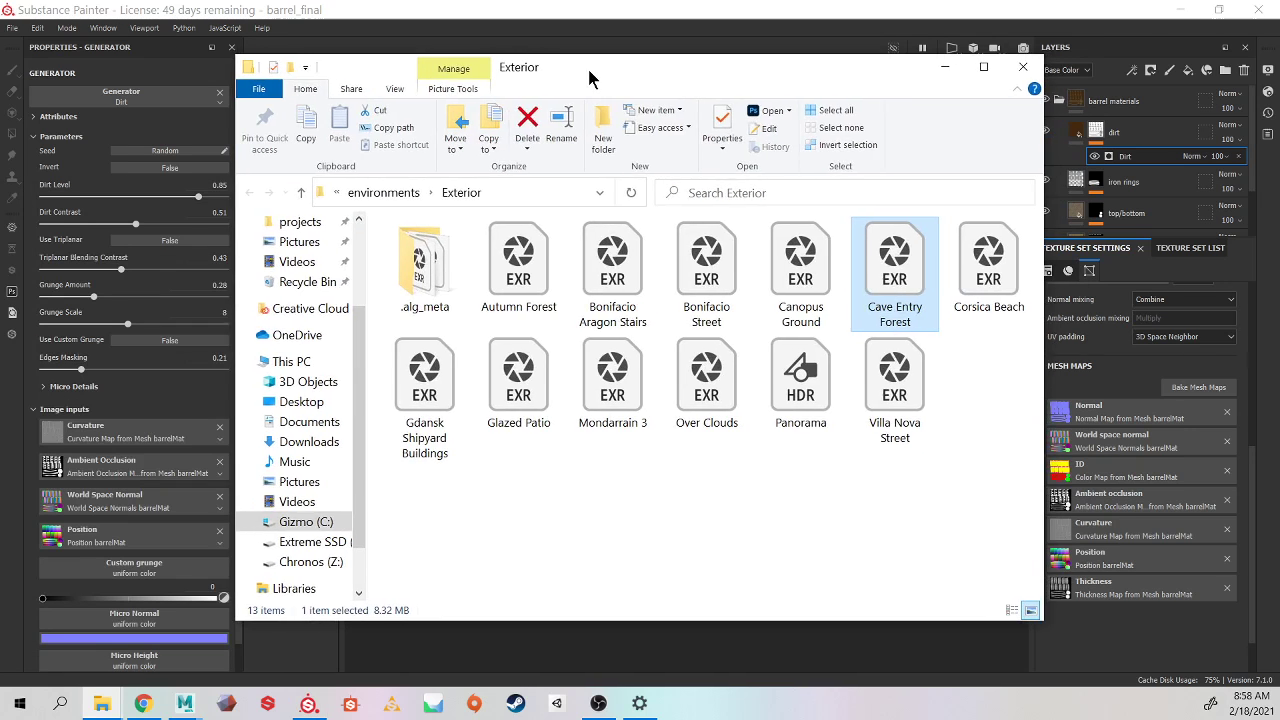
# Step: Copy the Cave Entry Forest EXR file and bring up the Maya project's sourceimages folder
pyautogui.moveTo(587, 65); pyautogui.dragTo(577, 55)
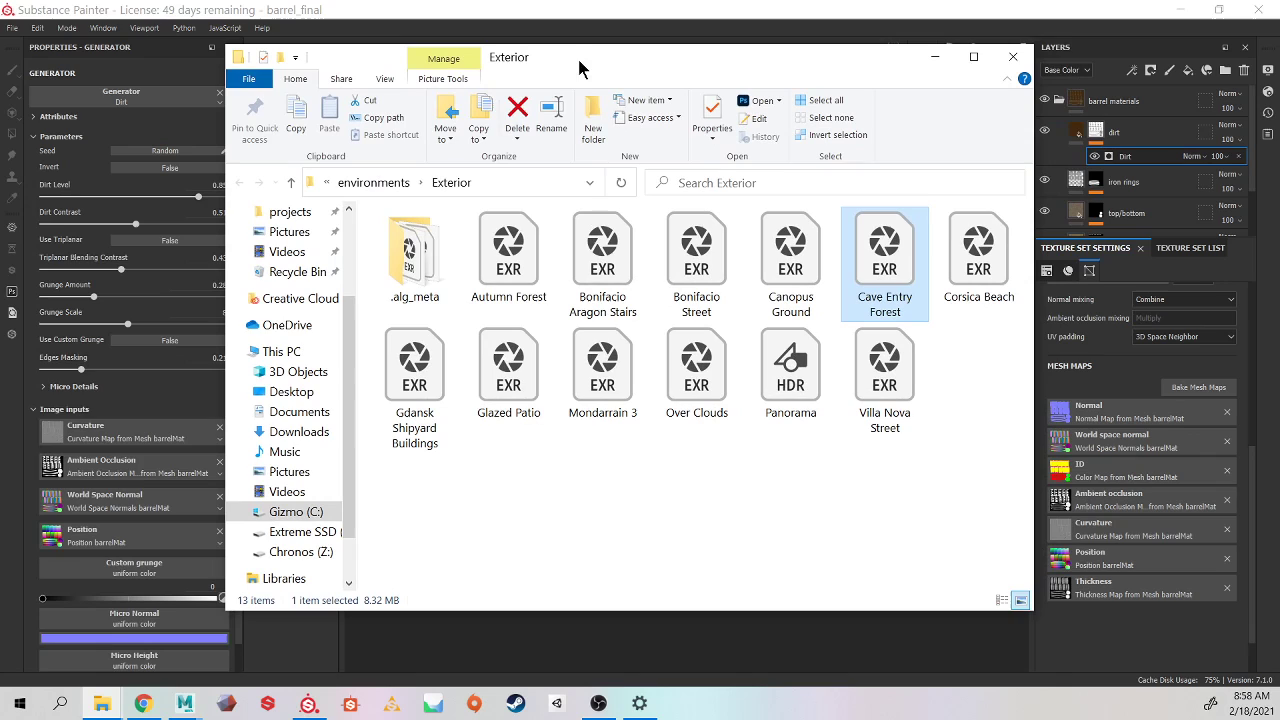
pyautogui.rightClick(893, 258)
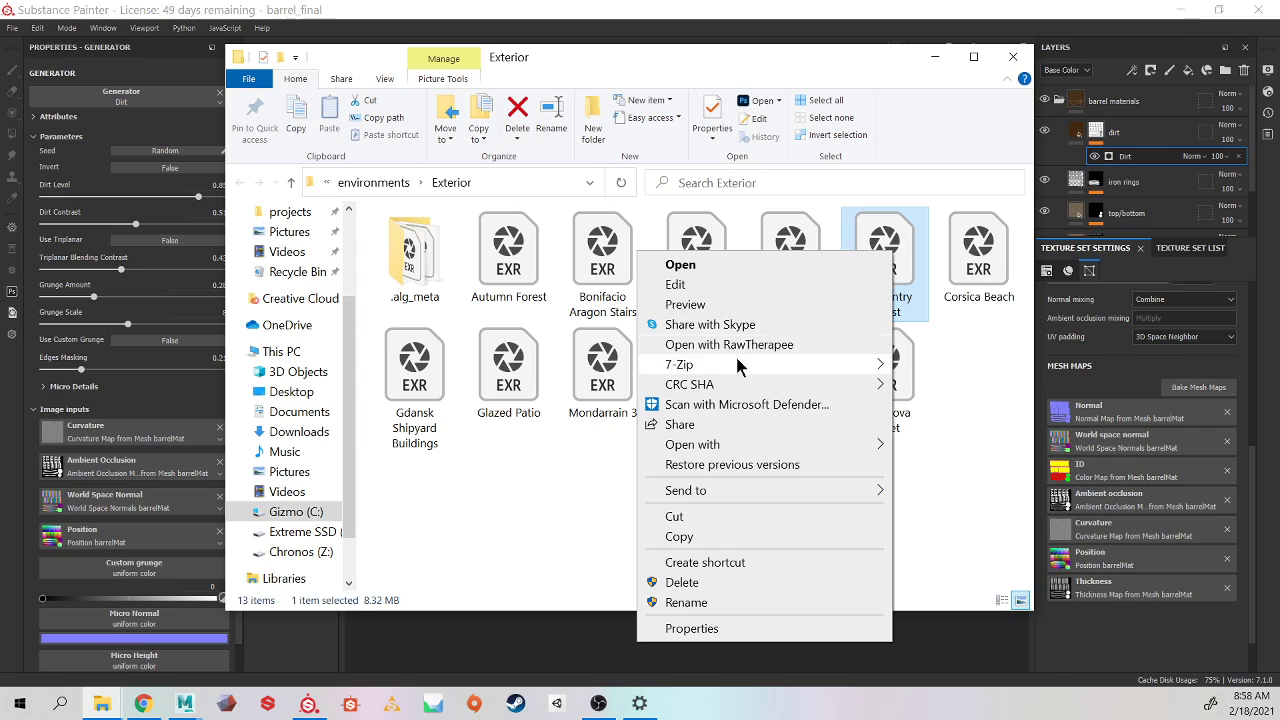
pyautogui.click(765, 532)
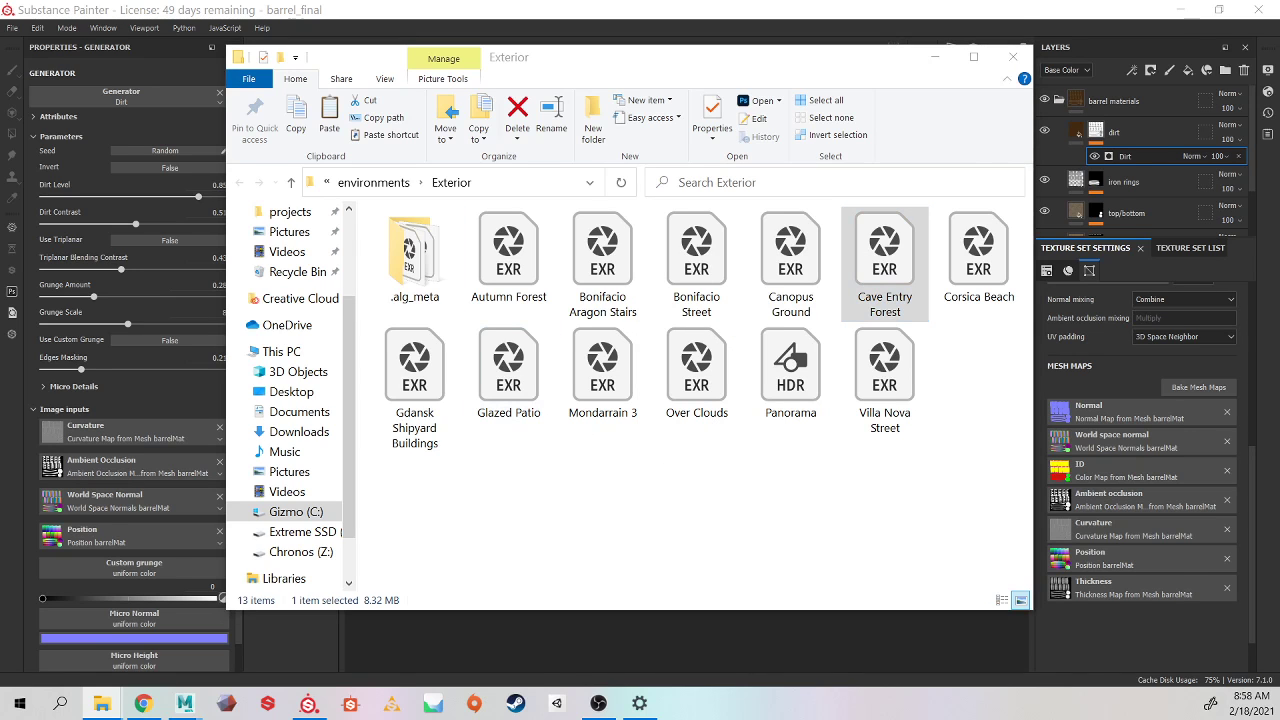
pyautogui.moveTo(0, 204); pyautogui.dragTo(727, 82)
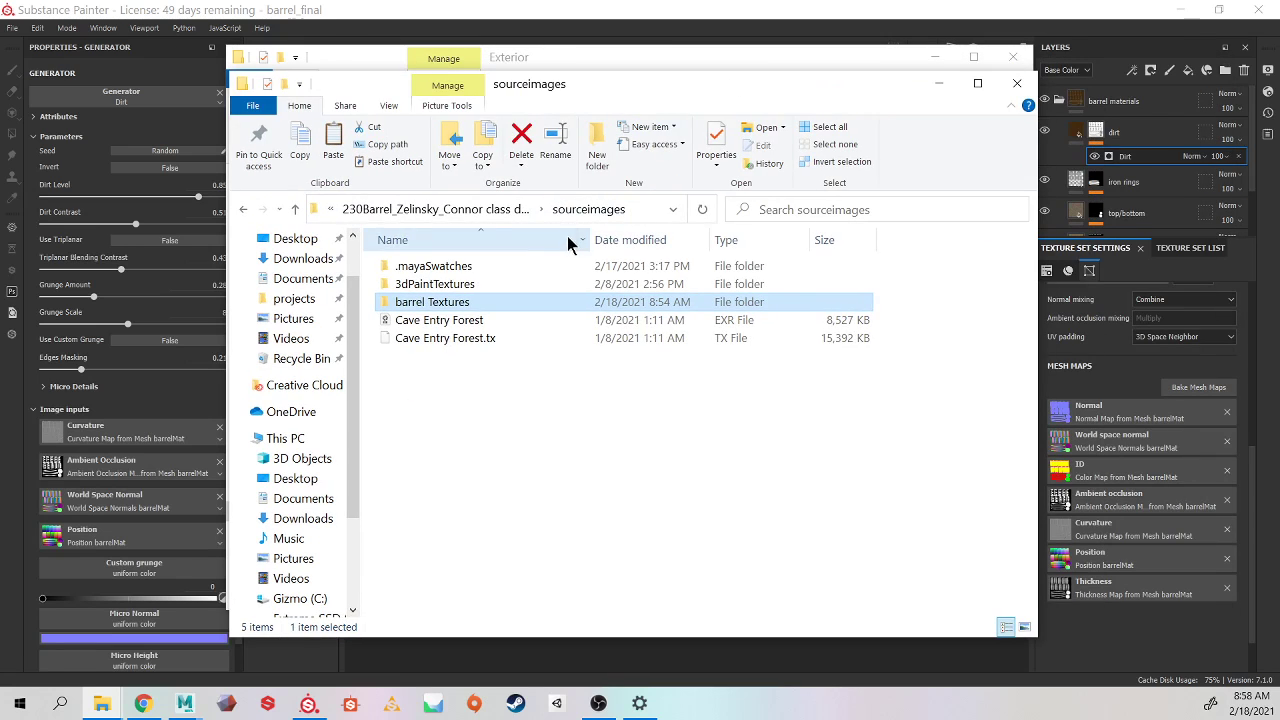
pyautogui.click(437, 380)
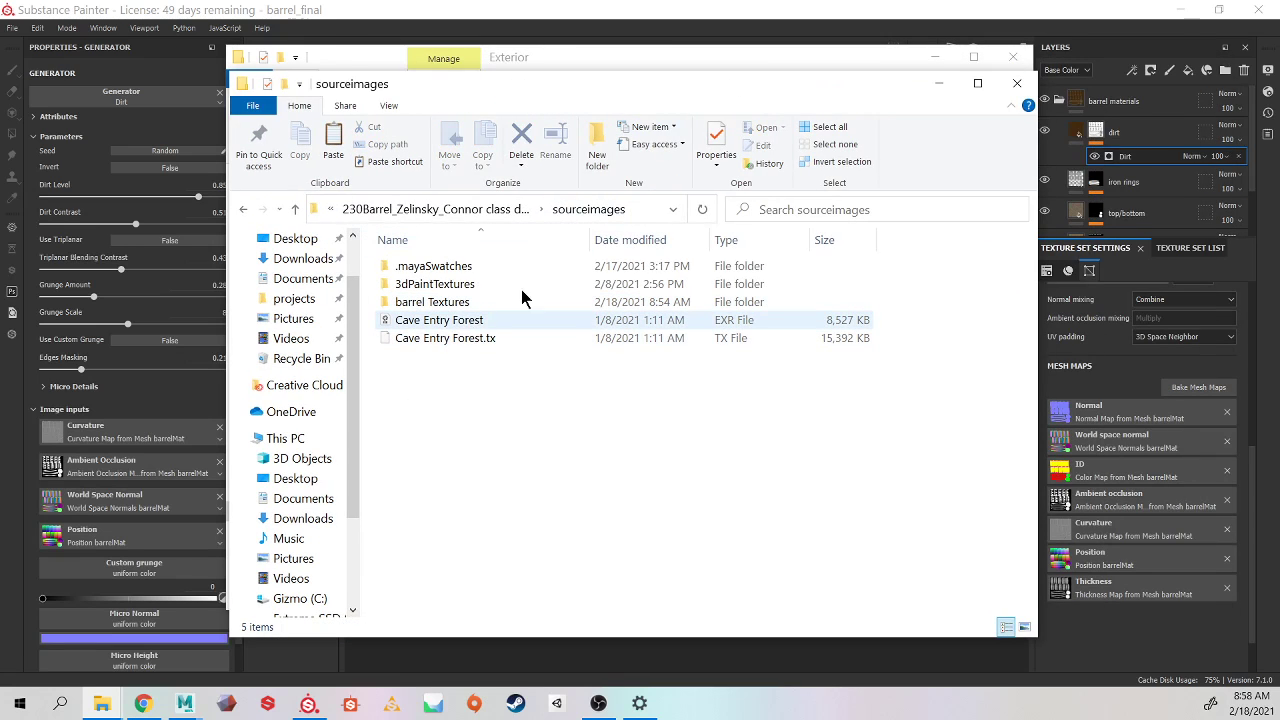
# Step: Switch to Maya to view the sky dome light, and check Cave Entry Forest.tx in the sourceimages folder
pyautogui.moveTo(195, 708)
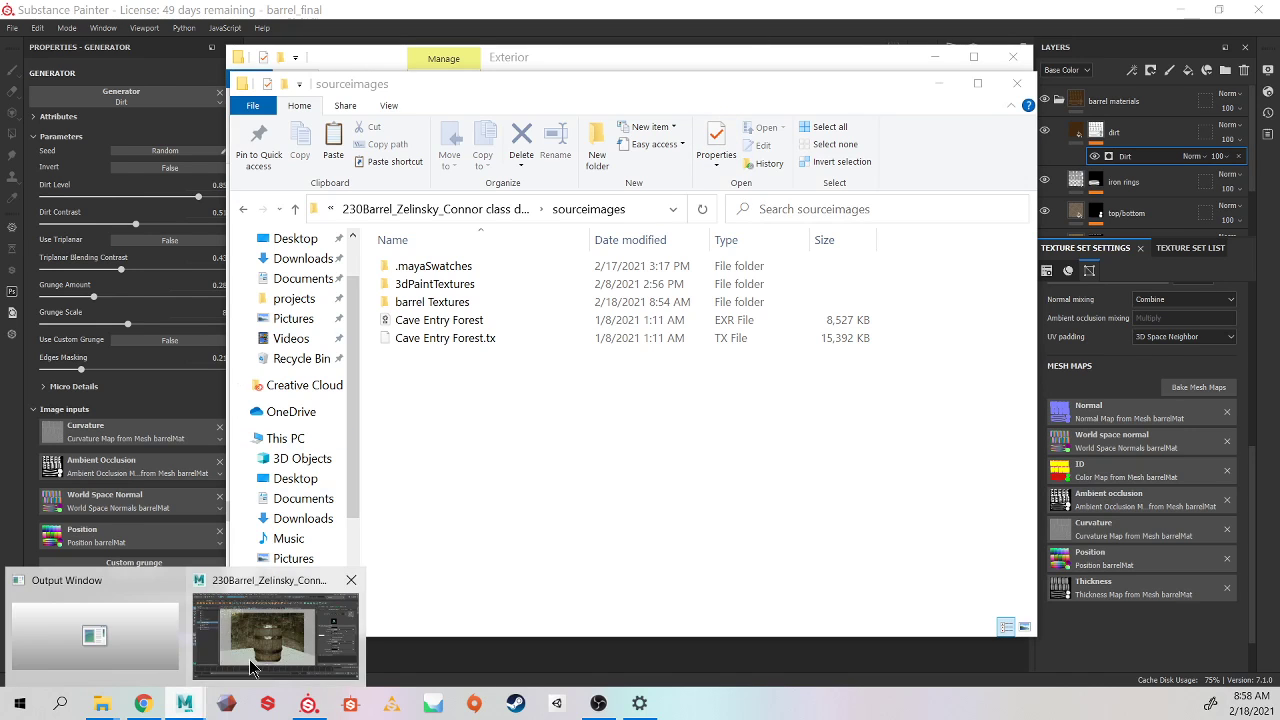
pyautogui.click(286, 632)
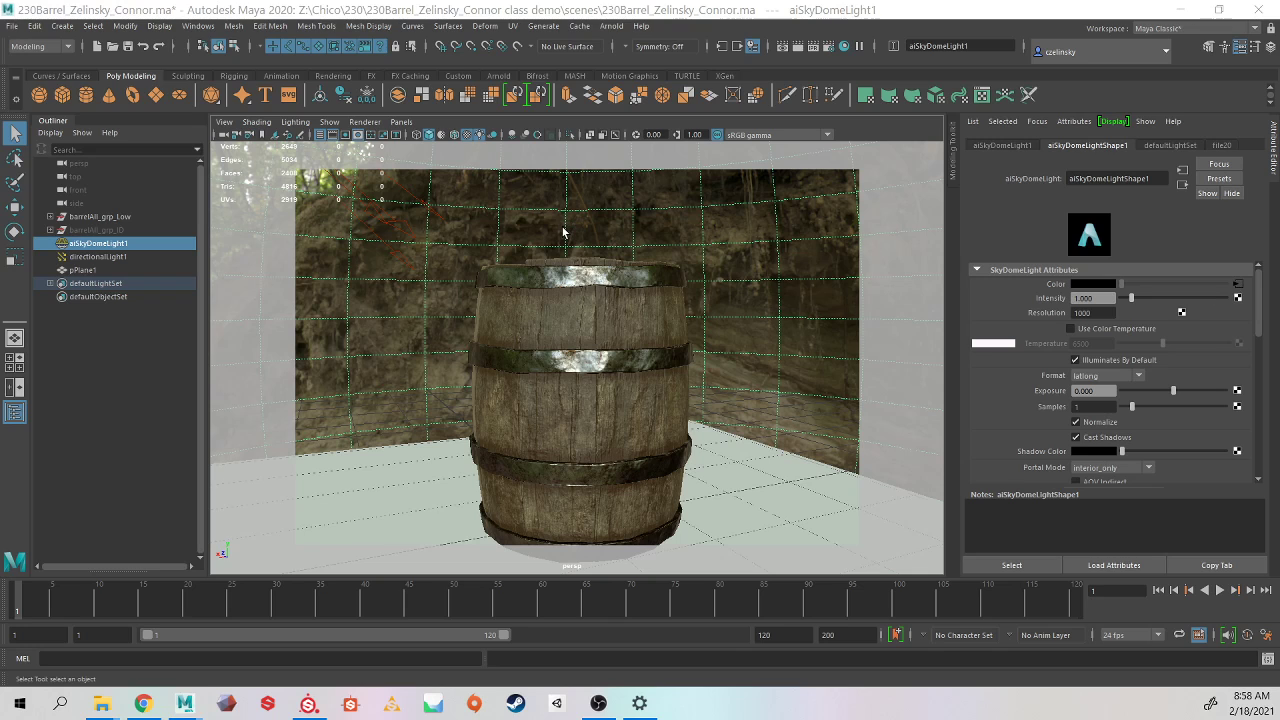
pyautogui.hotkey('alt', 'Tab')
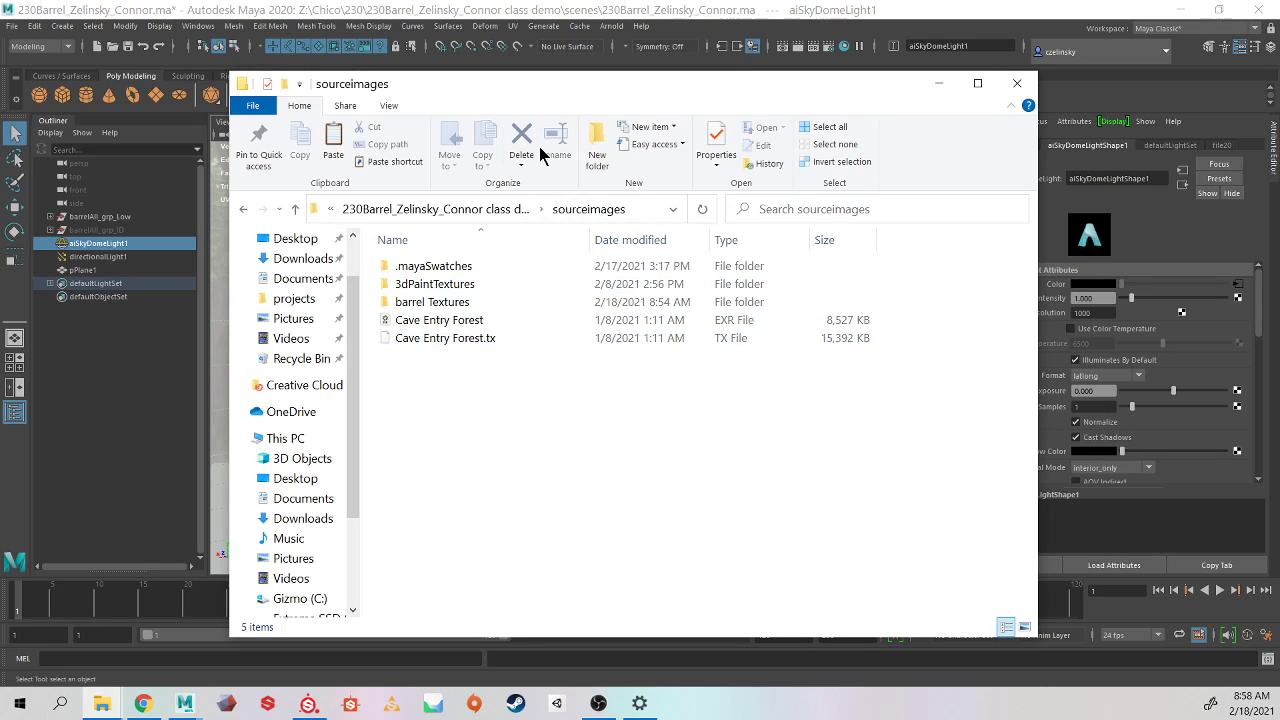
pyautogui.moveTo(529, 96); pyautogui.dragTo(618, 71)
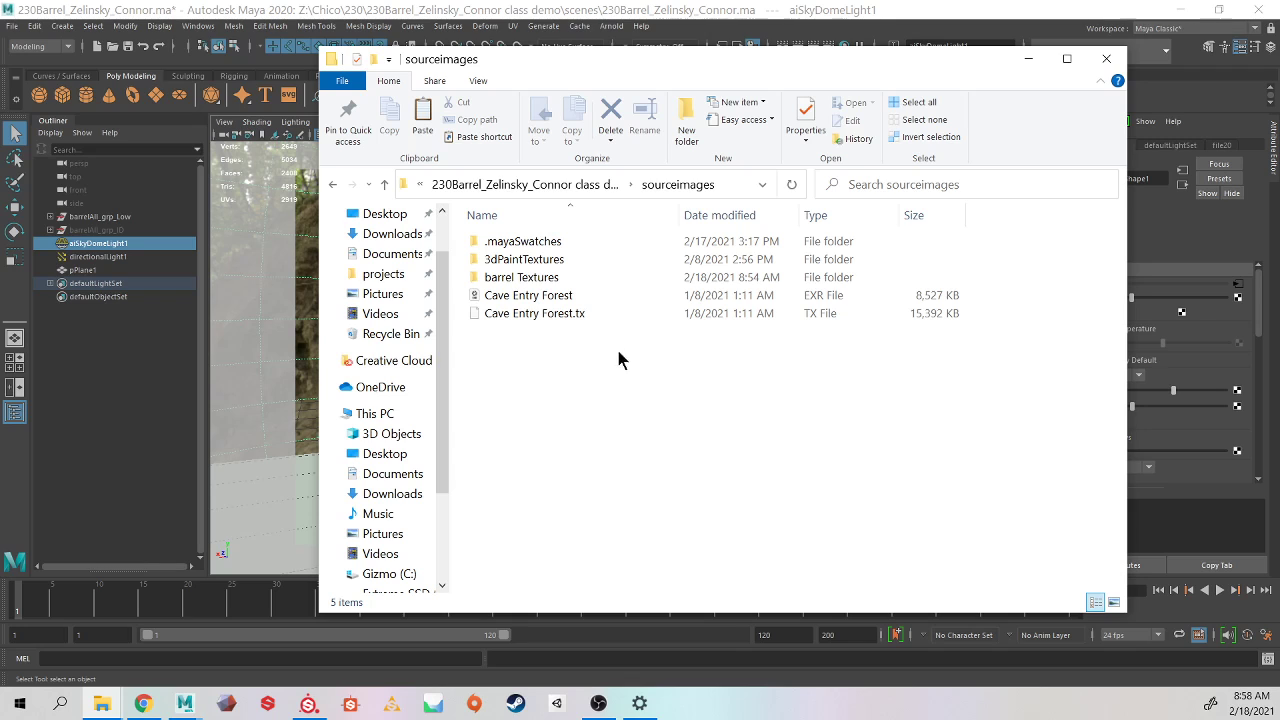
pyautogui.click(564, 317)
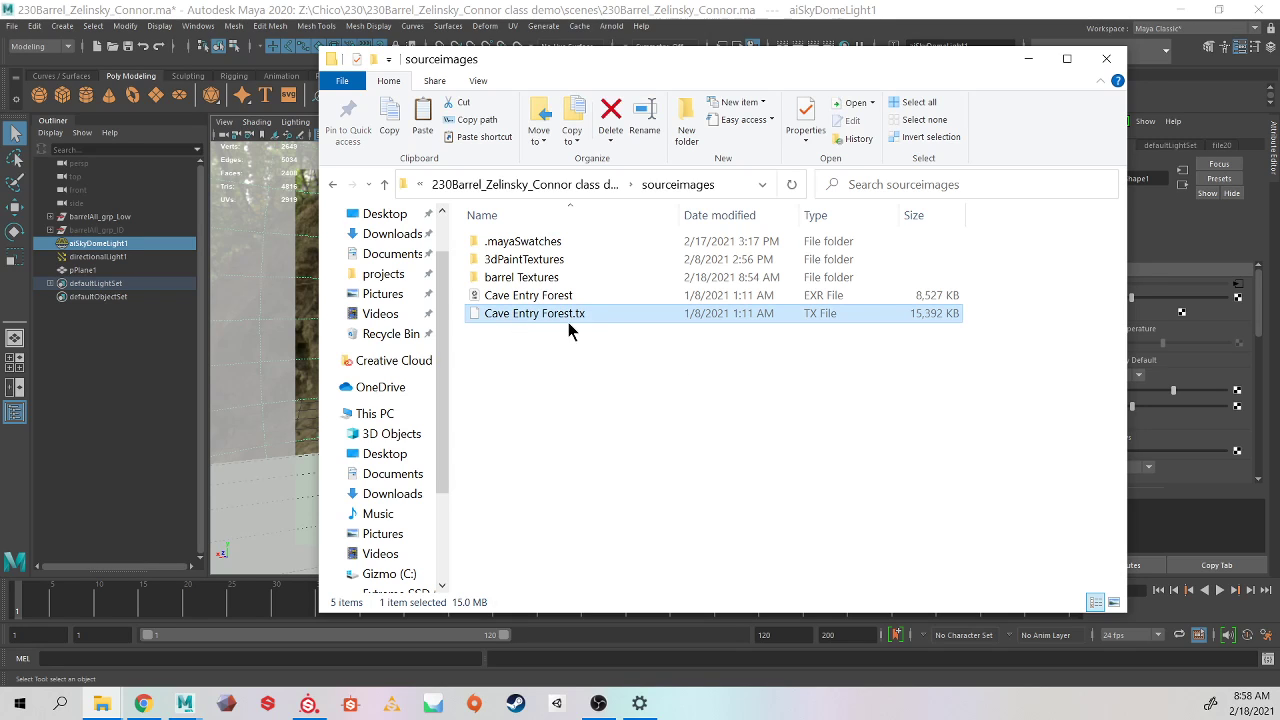
pyautogui.click(241, 12)
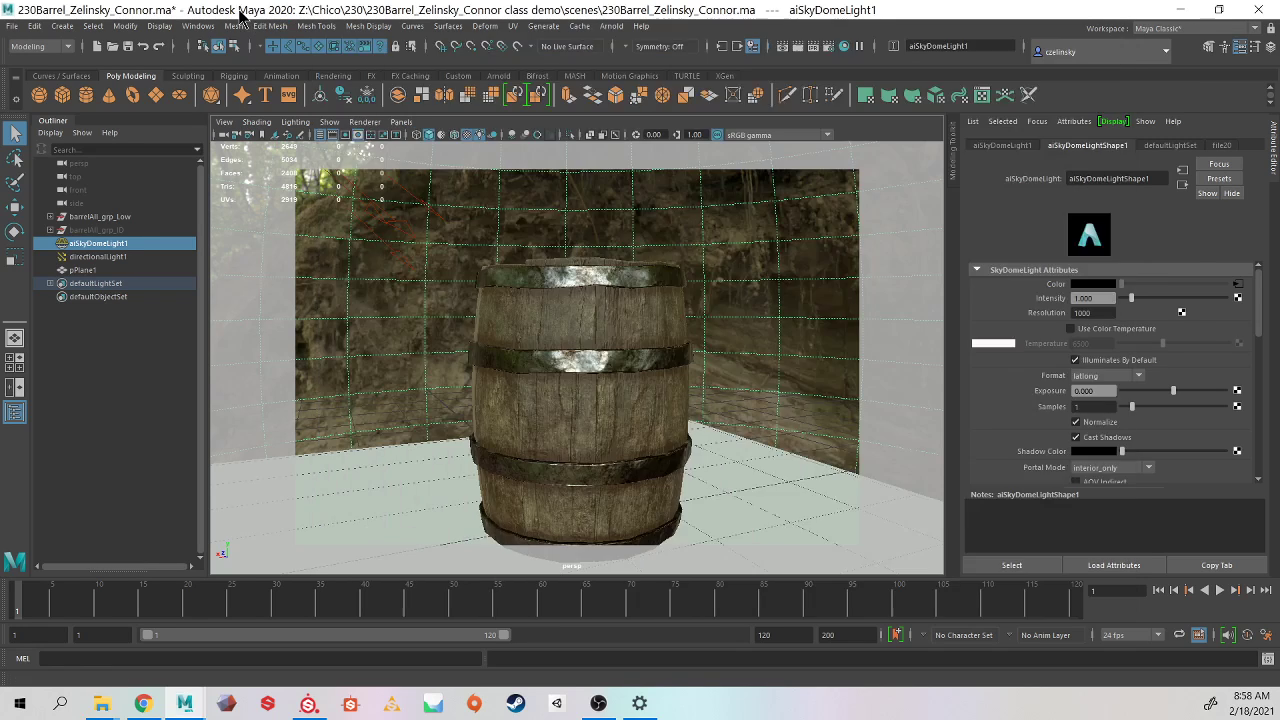